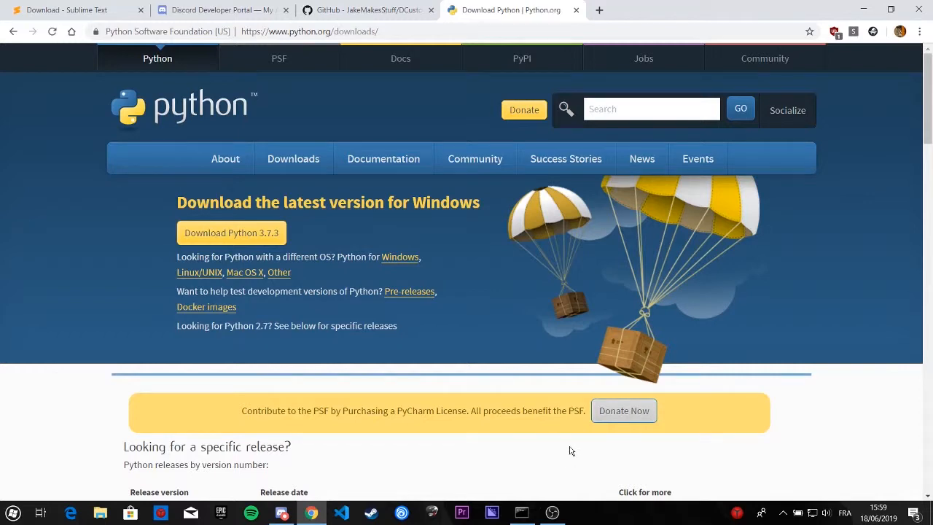
Step: Check the installed Python version by running python in a command prompt, and close the prompt
mouse_move(259, 151)
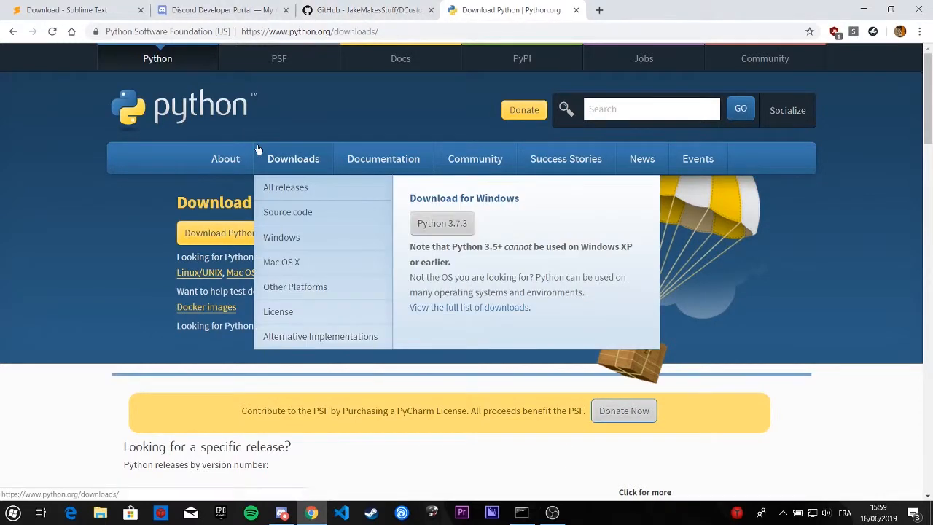
key(super)
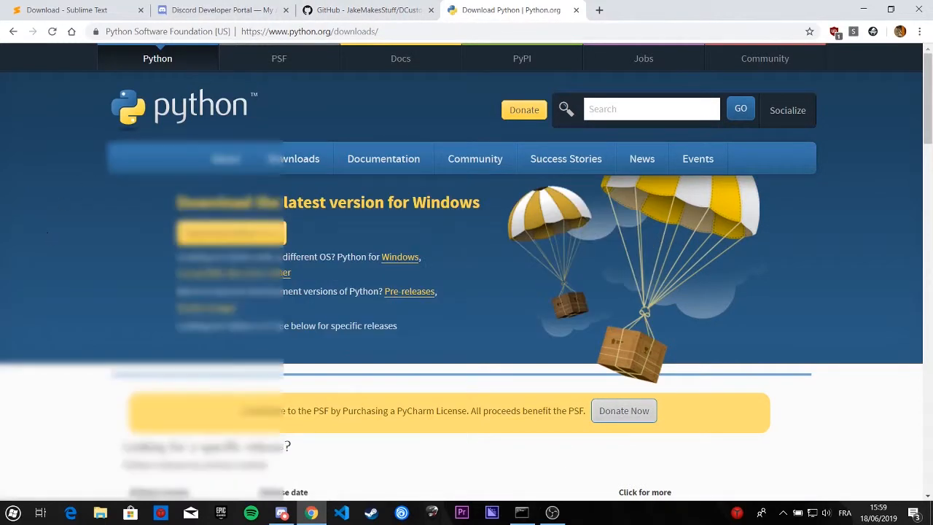
text(cmd)
key(Return)
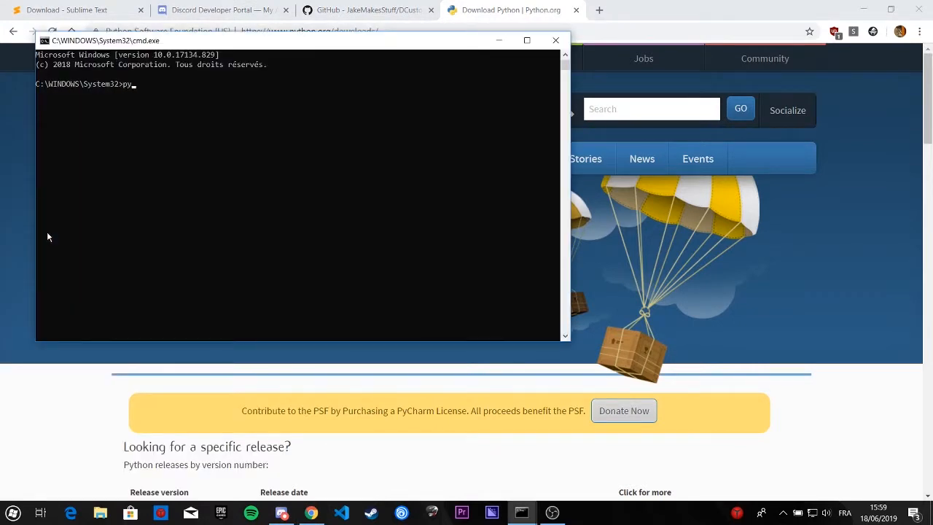
text(python)
key(Return)
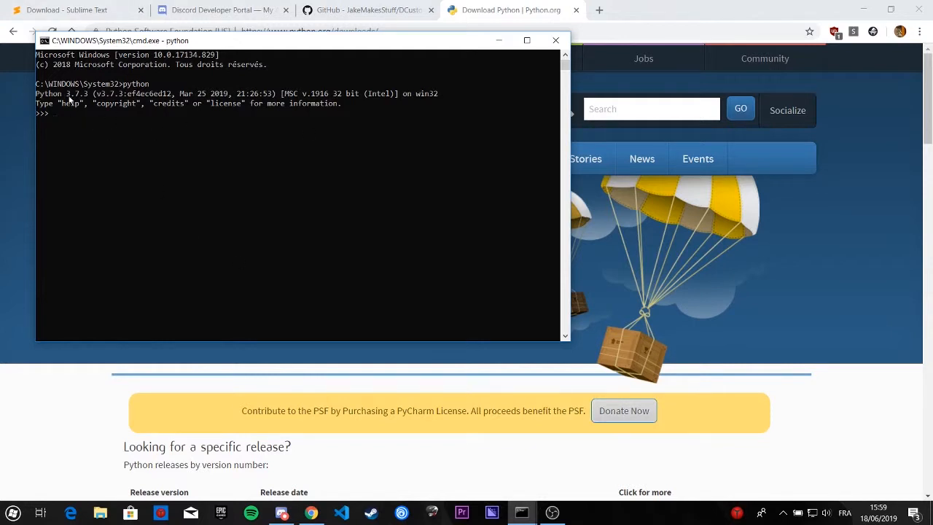
drag(69, 98, 87, 97)
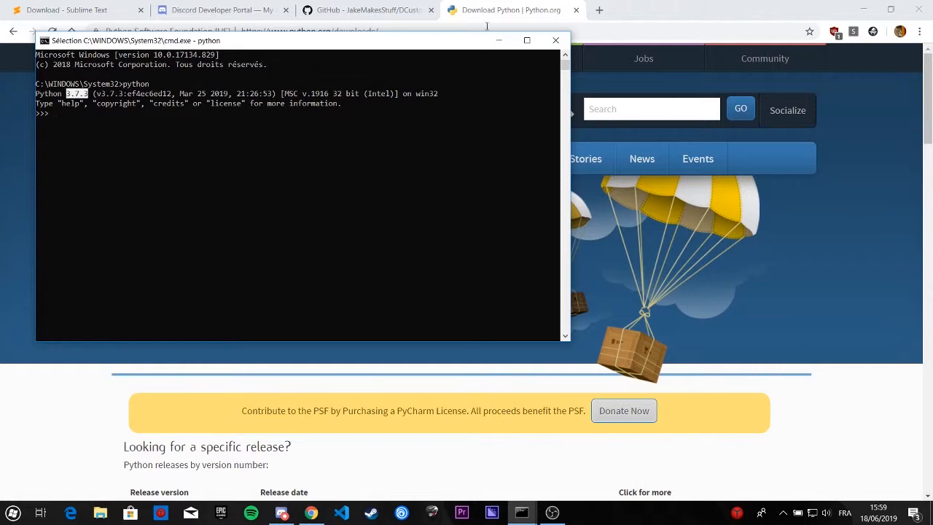
click(555, 41)
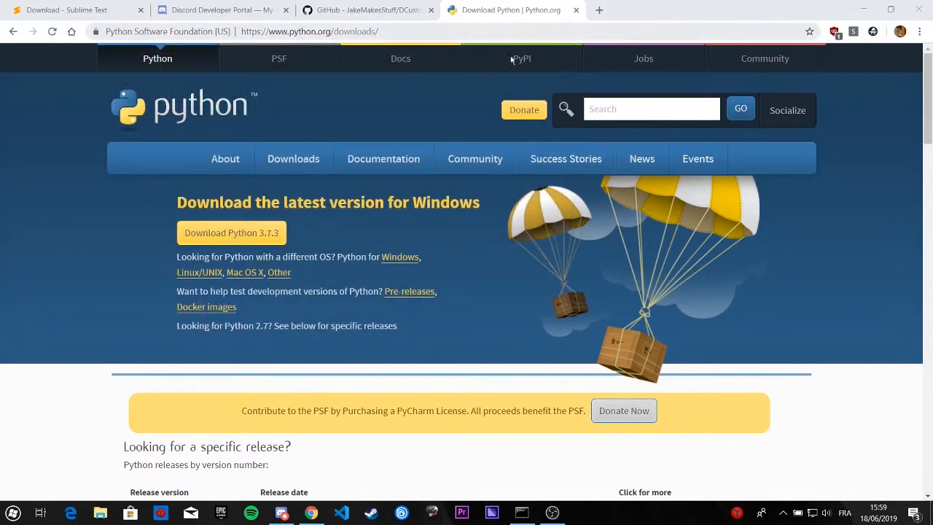
Step: Look over the Windows download options on the Sublime Text 3 download page
mouse_move(216, 182)
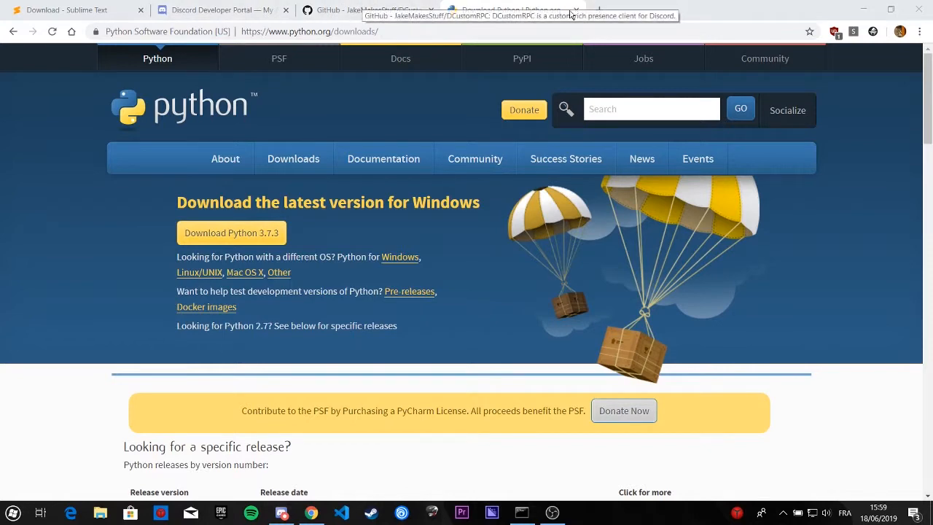
click(67, 7)
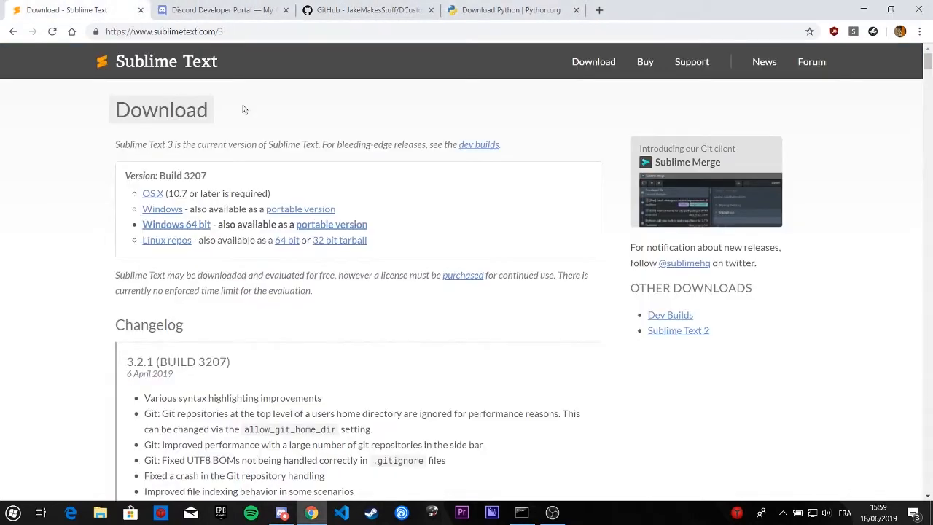
scroll(238, 148, down, 3)
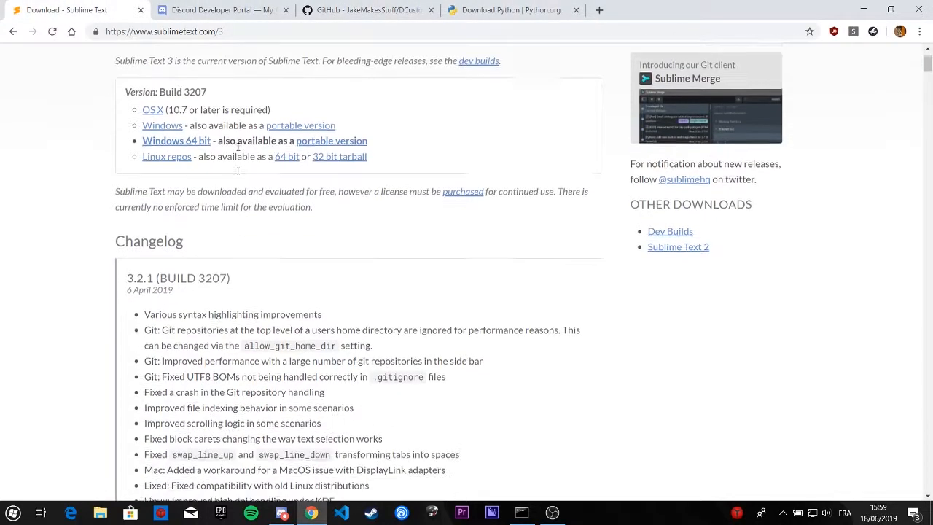
scroll(240, 146, up, 3)
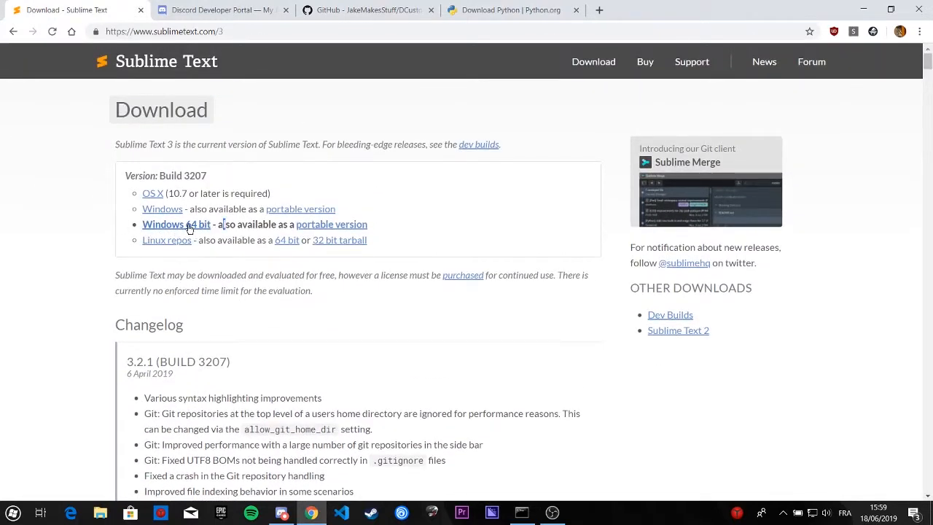
Step: Download the DCustomRPC repository from GitHub as DCustomRPC-master.zip and save it on the desktop
click(332, 10)
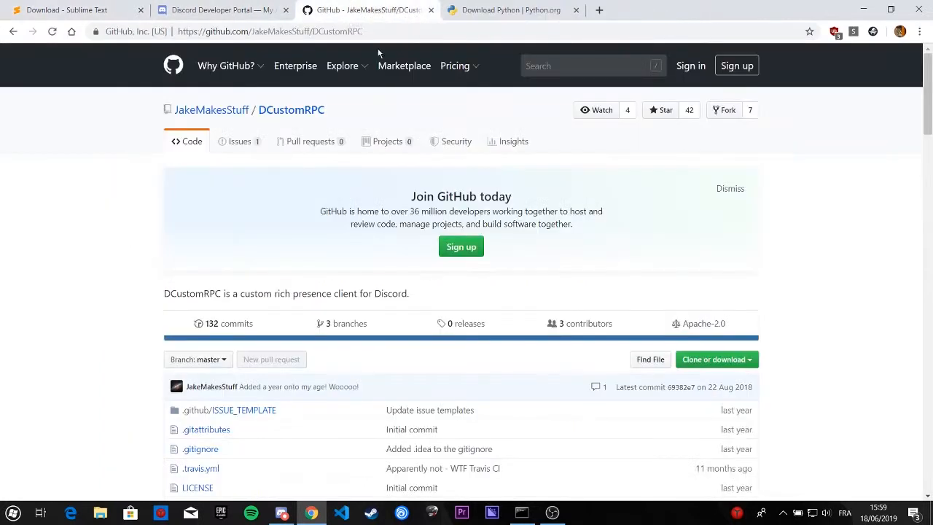
click(747, 365)
click(718, 458)
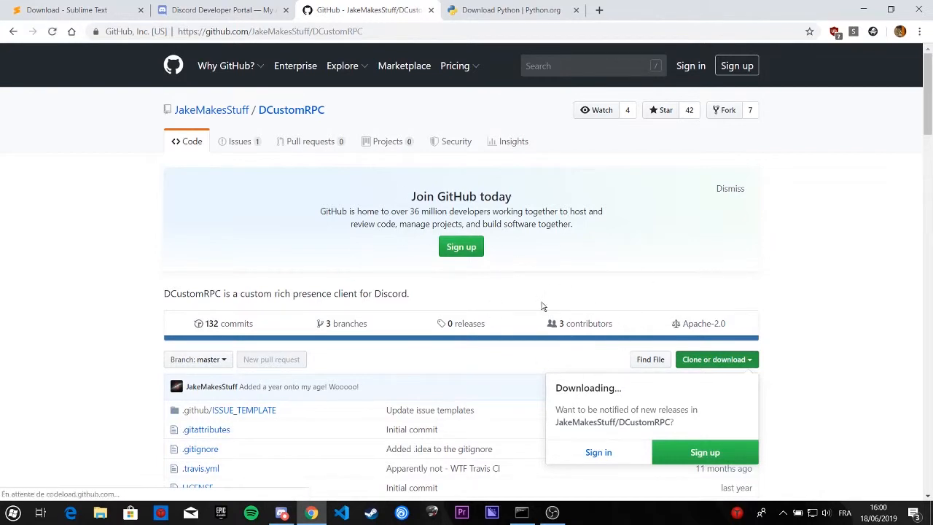
scroll(298, 402, down, 3)
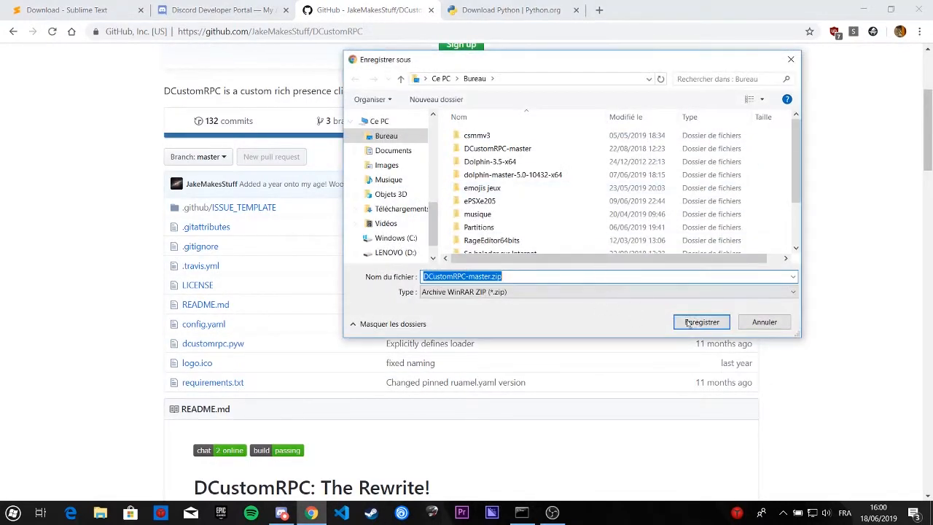
click(701, 321)
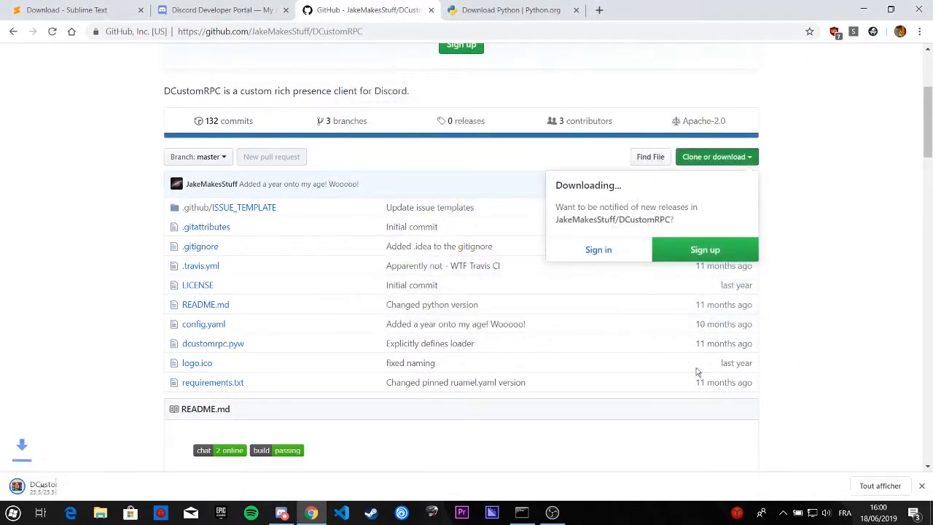
Step: Show the desktop and move the downloaded DCustomRPC-master.zip to an empty area away from the other icons
click(863, 9)
click(863, 7)
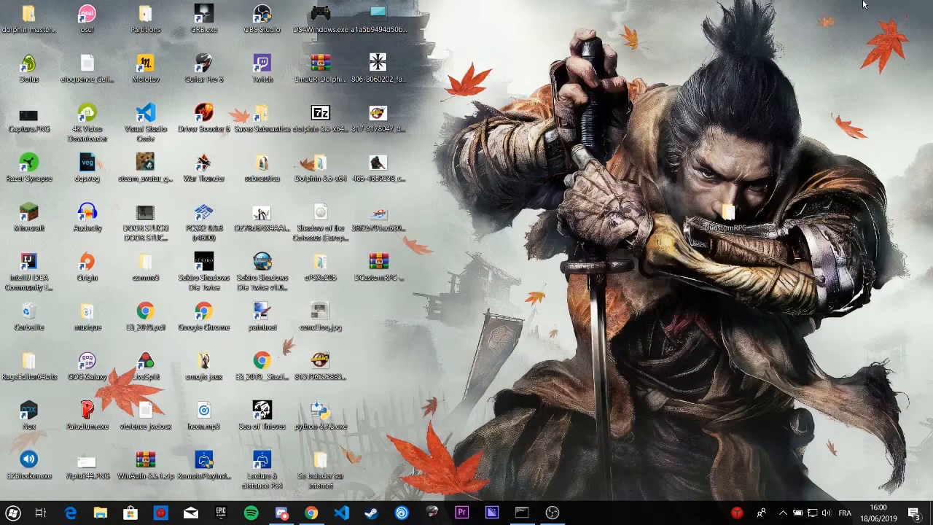
click(386, 278)
drag(440, 280, 655, 186)
Step: Delete the old DCustomRPC-master folder and extract DCustomRPC-master.zip directly onto the desktop
drag(787, 175, 735, 236)
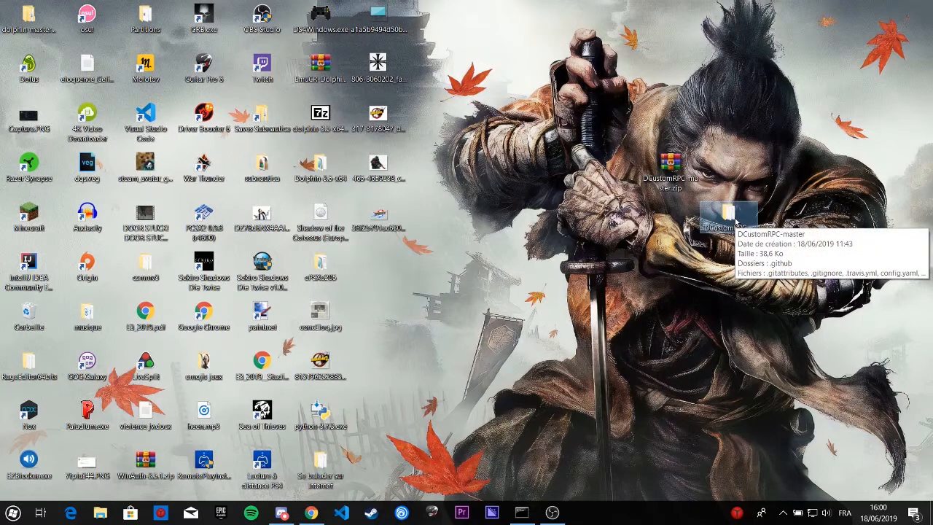
key(Delete)
right_click(678, 169)
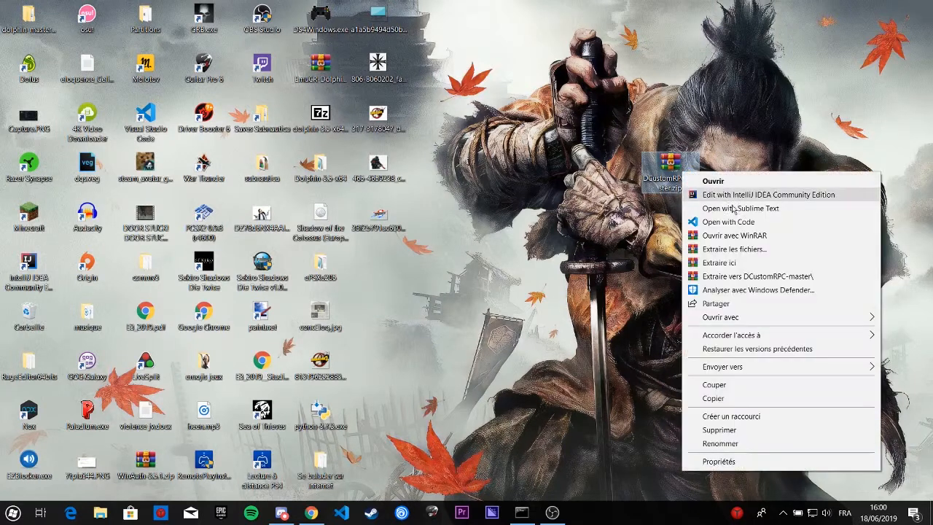
click(773, 263)
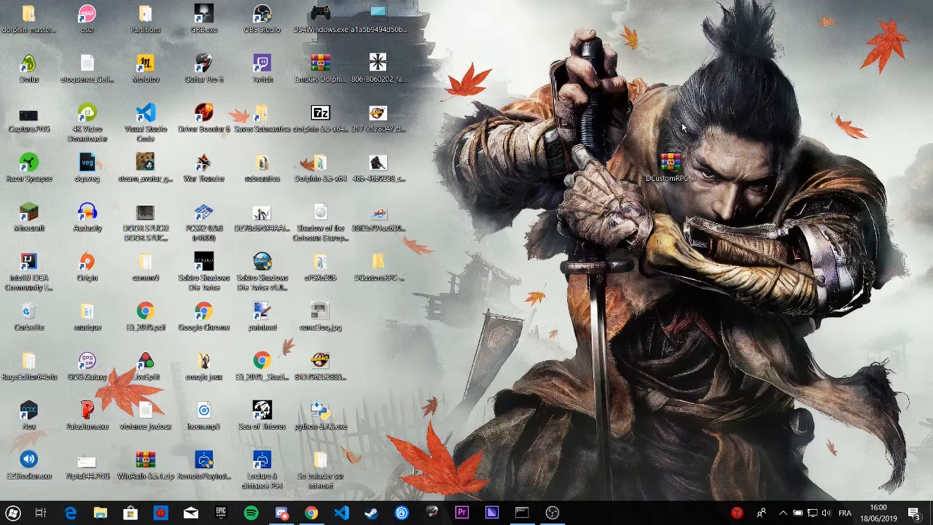
Step: Delete DCustomRPC-master.zip and move the extracted folder to the empty area of the desktop
drag(716, 125, 638, 207)
key(Delete)
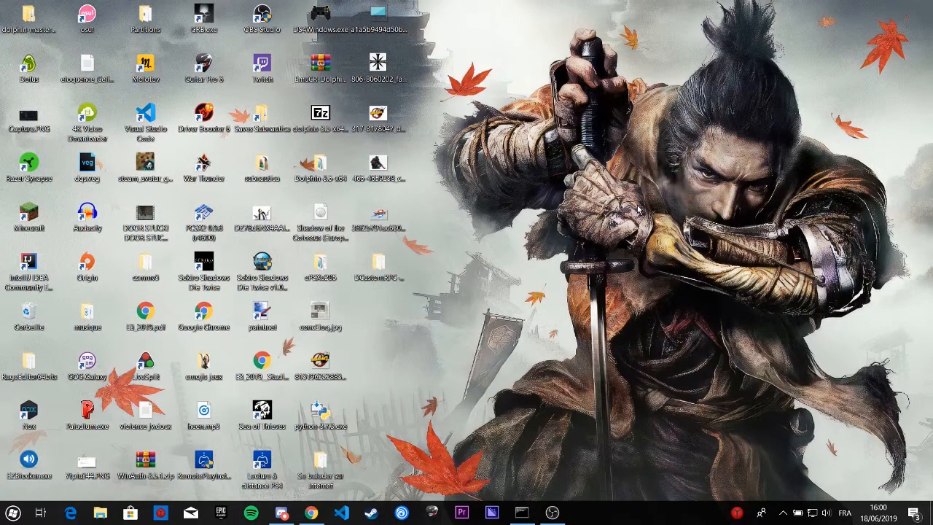
drag(377, 274, 731, 154)
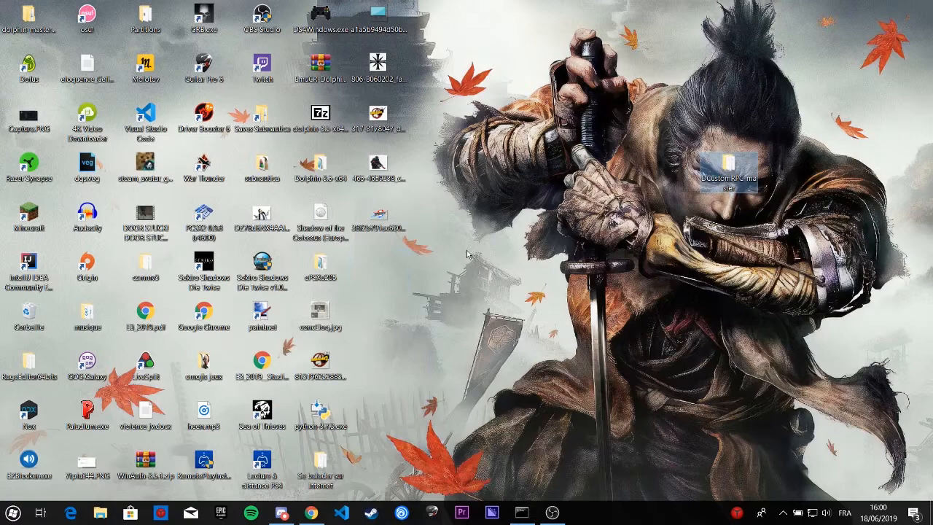
Step: Close the Python downloads page in Chrome, skim the DCustomRPC README, and return to the desktop
click(312, 512)
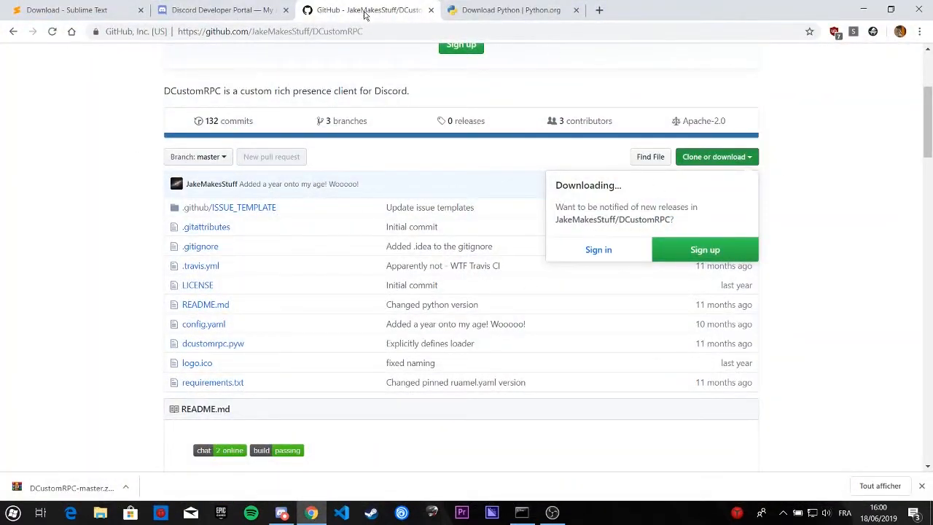
click(511, 10)
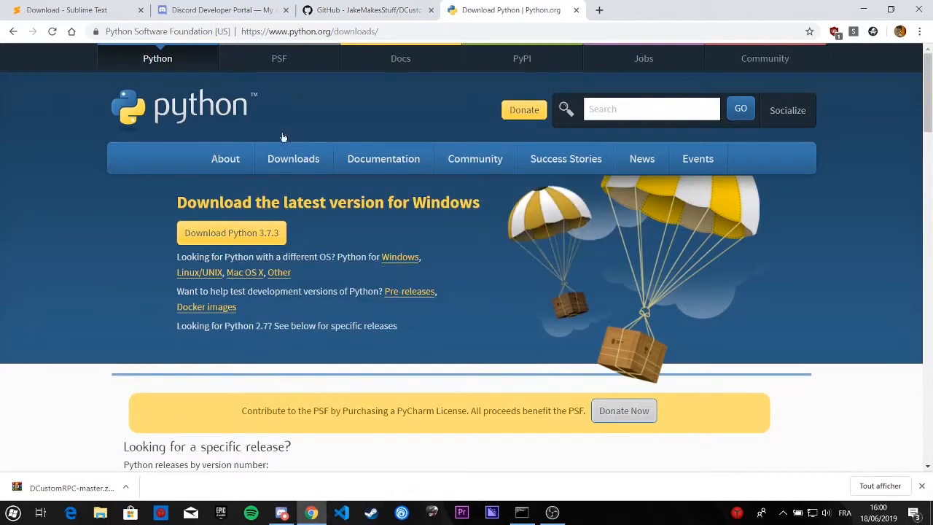
click(575, 10)
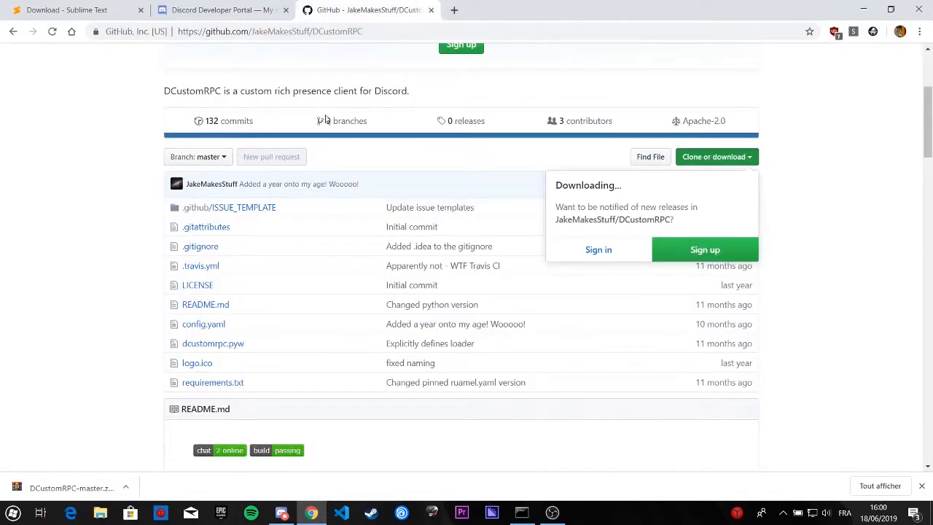
scroll(385, 212, down, 20)
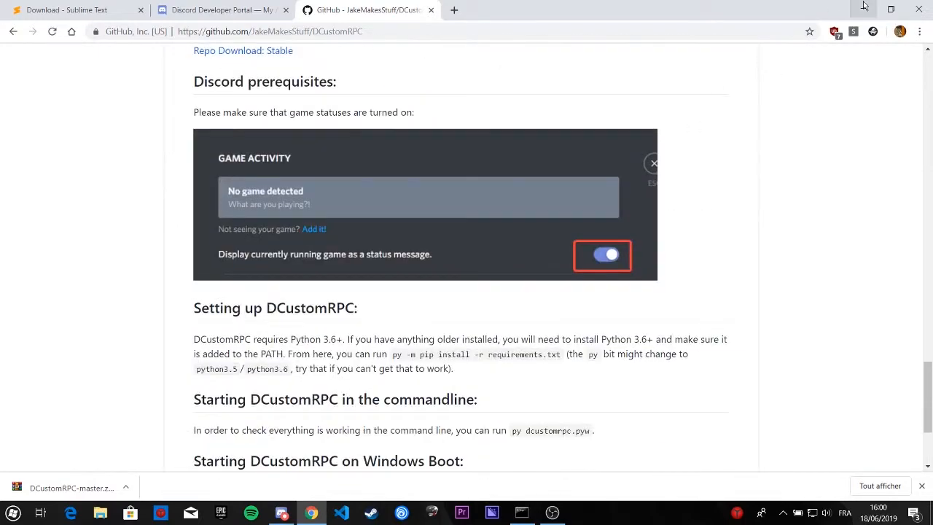
click(864, 9)
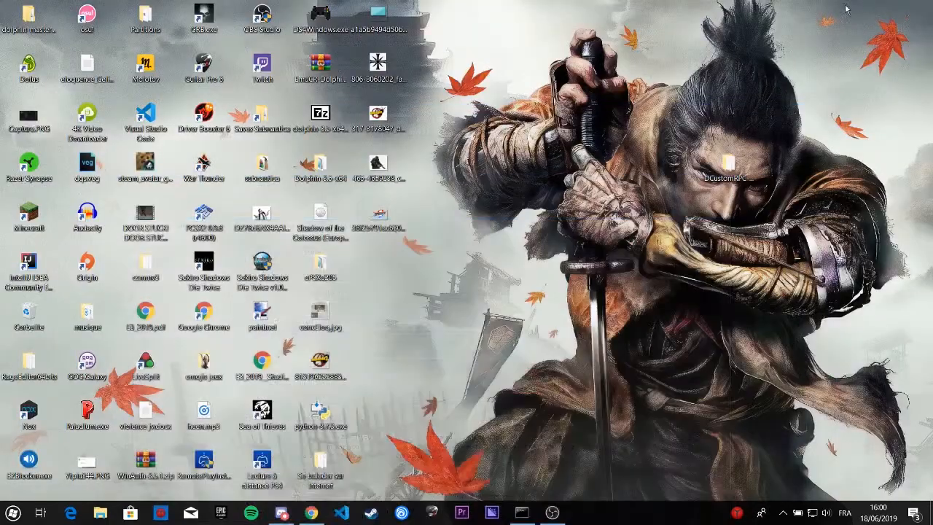
click(551, 513)
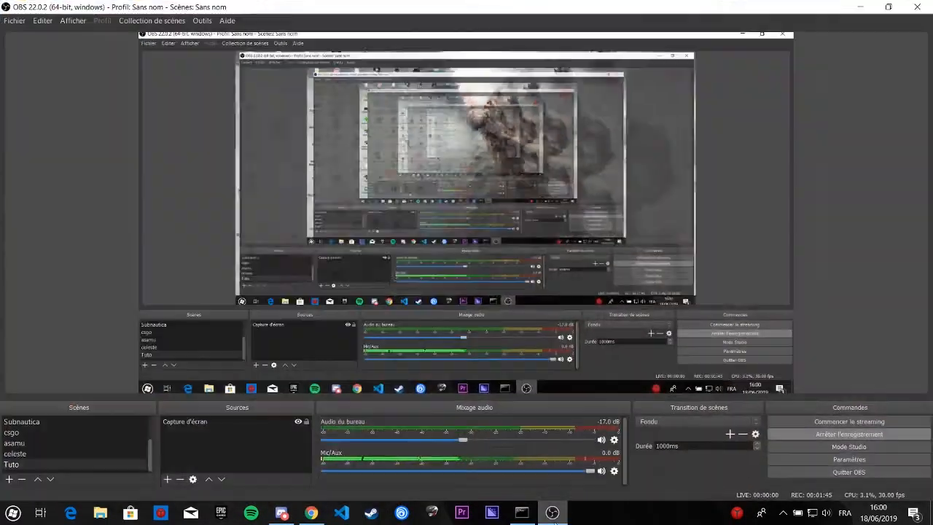
click(551, 514)
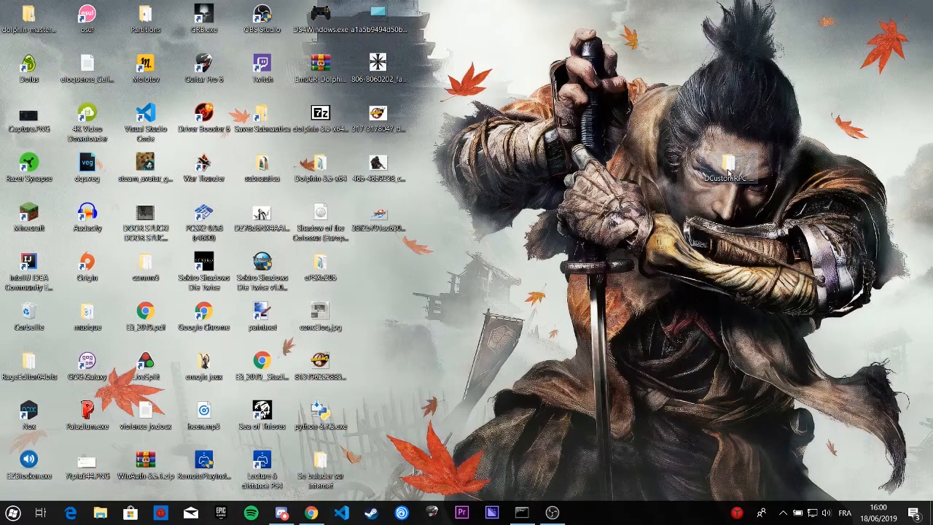
Step: Open the .github folder inside DCustomRPC-master and select its location path in the folder properties for copying
double_click(774, 160)
double_click(529, 258)
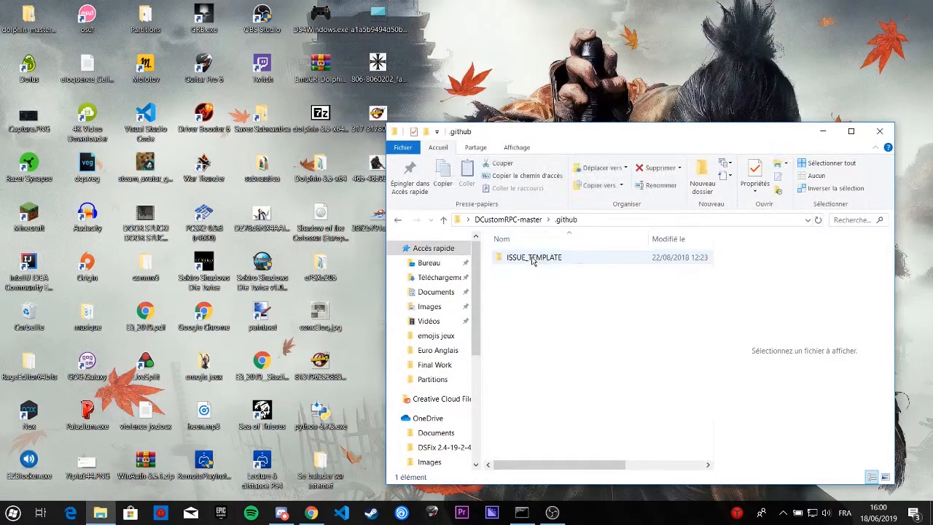
right_click(540, 329)
click(562, 316)
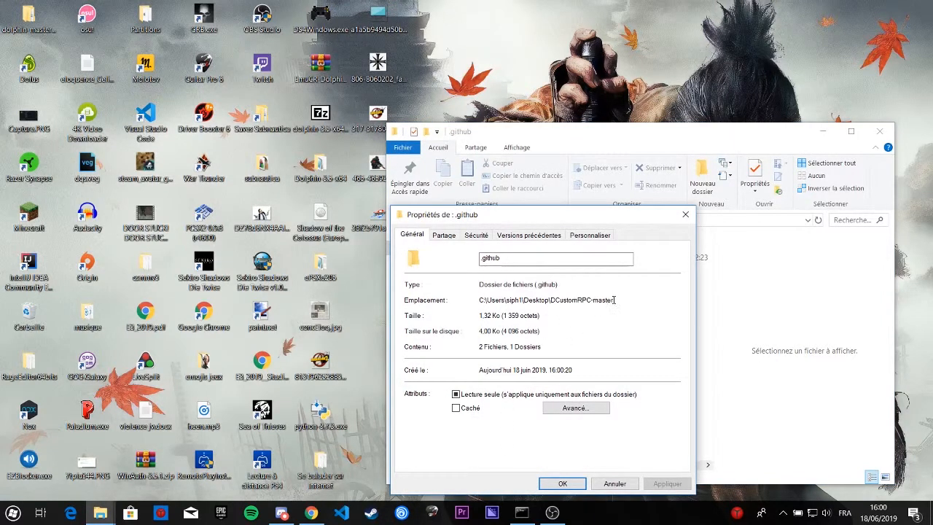
drag(614, 299, 476, 305)
key(ctrl+c)
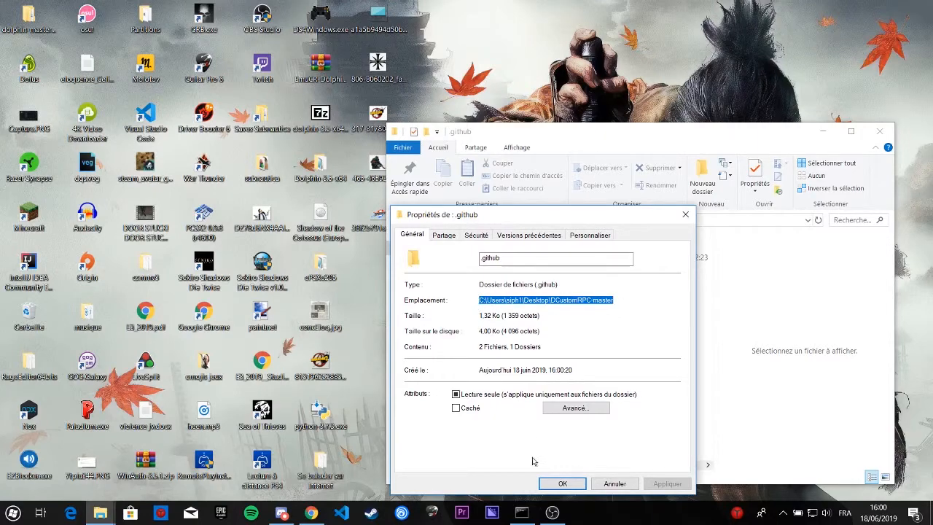
Step: Open a command prompt and switch to the desktop's DCustomRPC-master folder using pushd with the copied path
key(super+r)
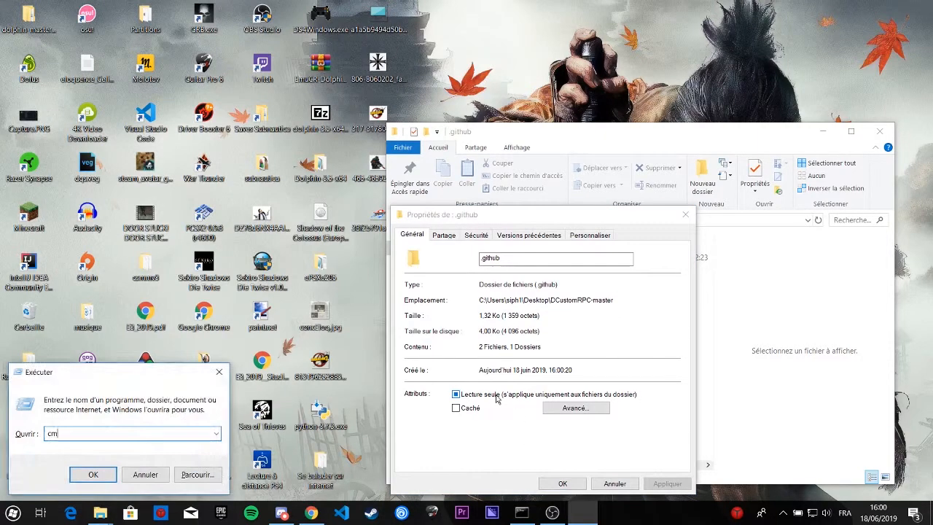
key(Return)
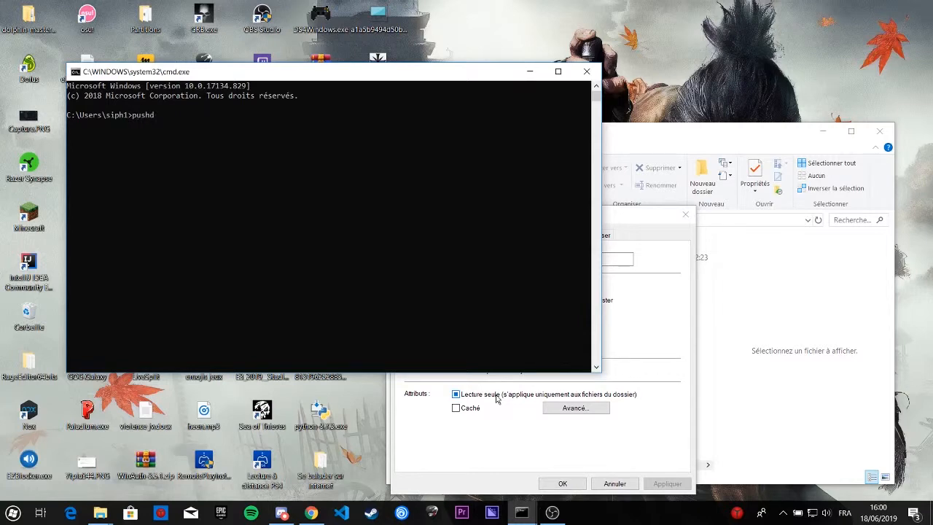
text(pushd)
key(ctrl+v)
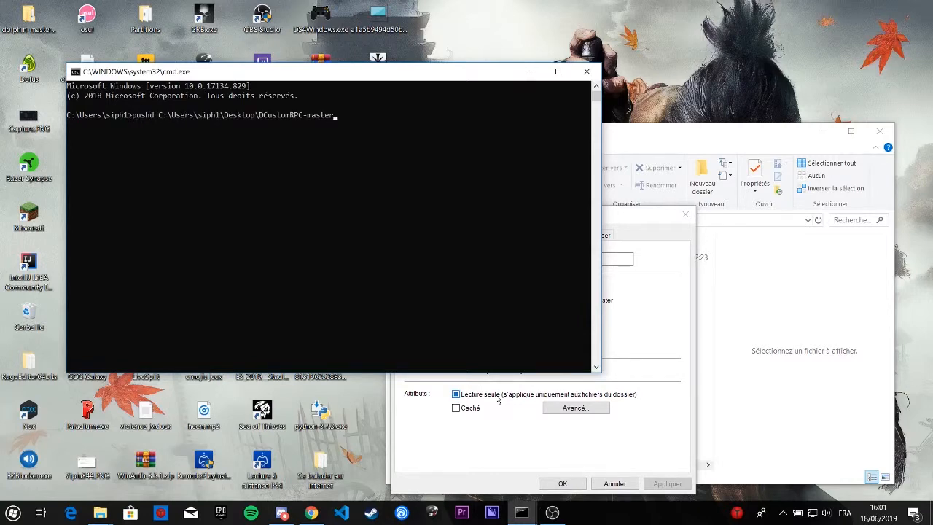
key(Return)
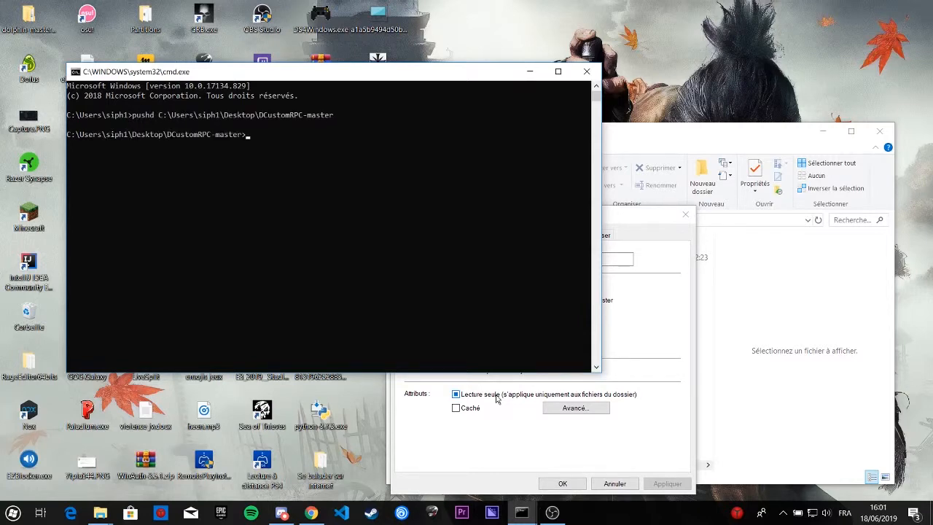
Step: Close the .github properties dialog and switch back to the DCustomRPC README in Chrome
click(686, 215)
click(702, 143)
click(312, 512)
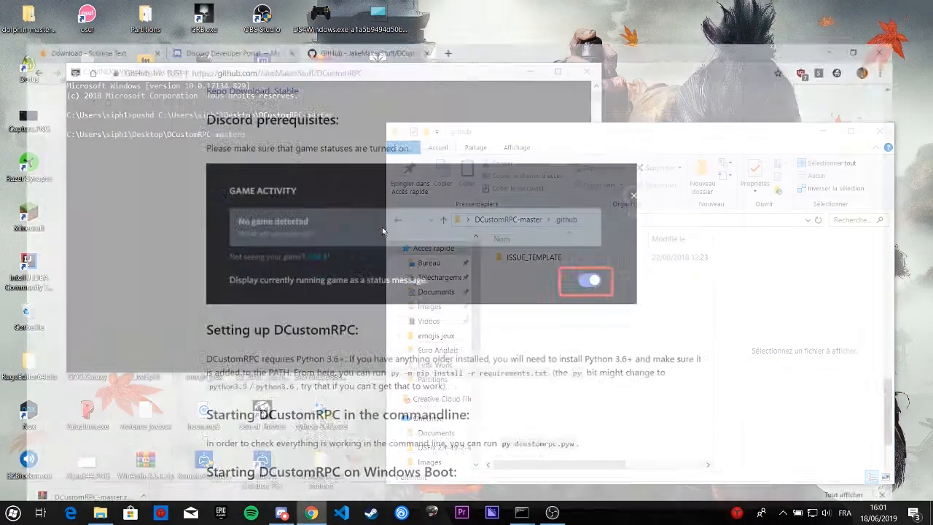
Step: Copy "py -m pip install -r requirements.txt" from the README, run it in the command prompt, and minimize the prompt
scroll(472, 243, down, 3)
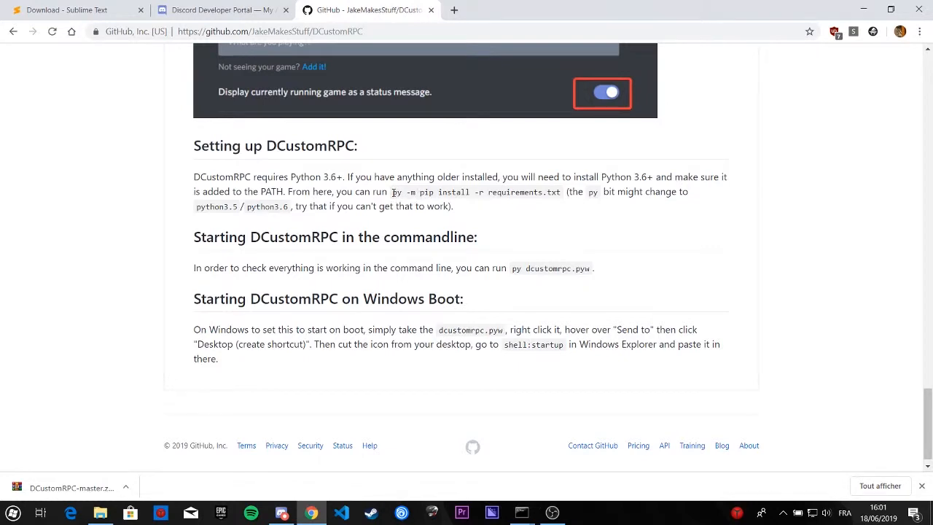
drag(394, 193, 563, 196)
key(super+c)
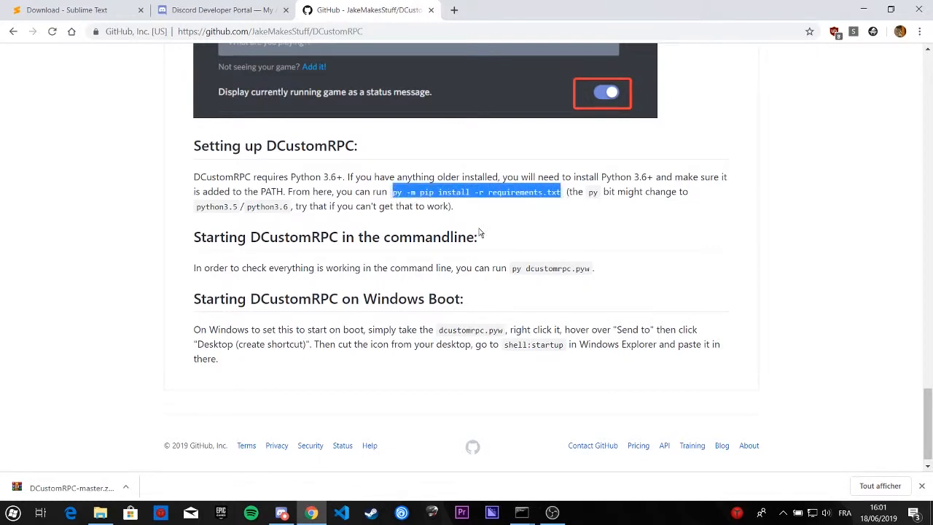
click(286, 511)
click(286, 512)
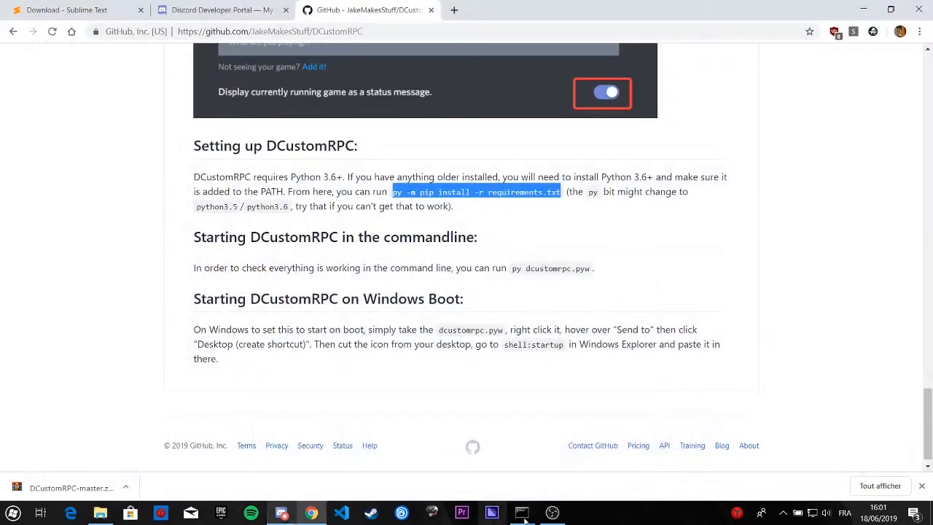
mouse_move(521, 512)
click(576, 467)
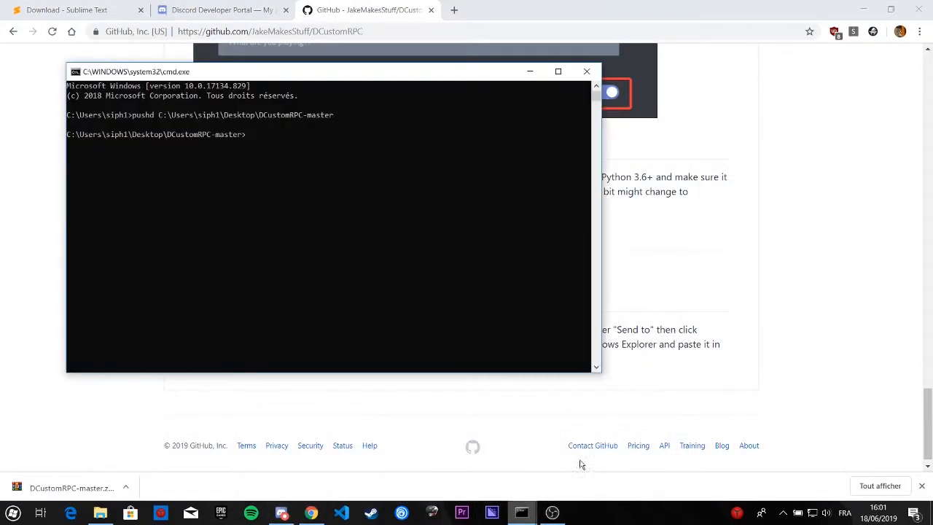
right_click(421, 222)
key(Return)
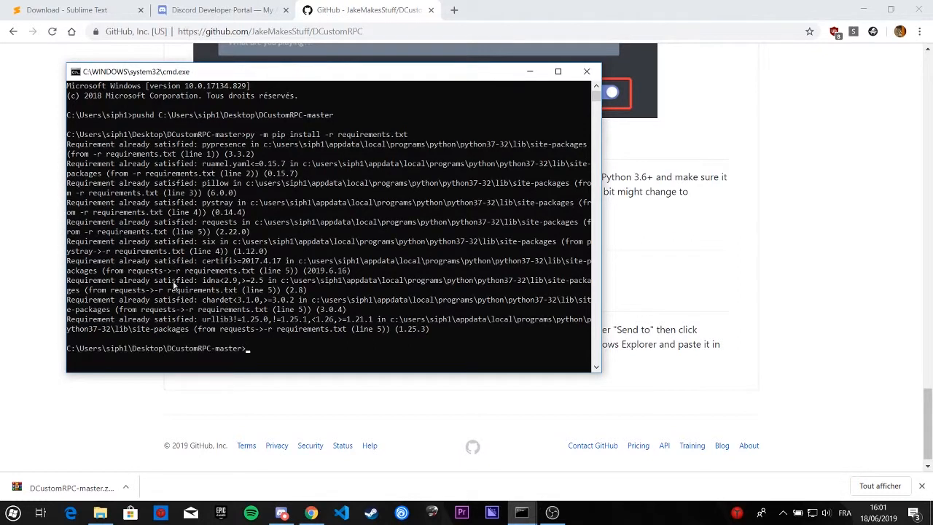
click(530, 72)
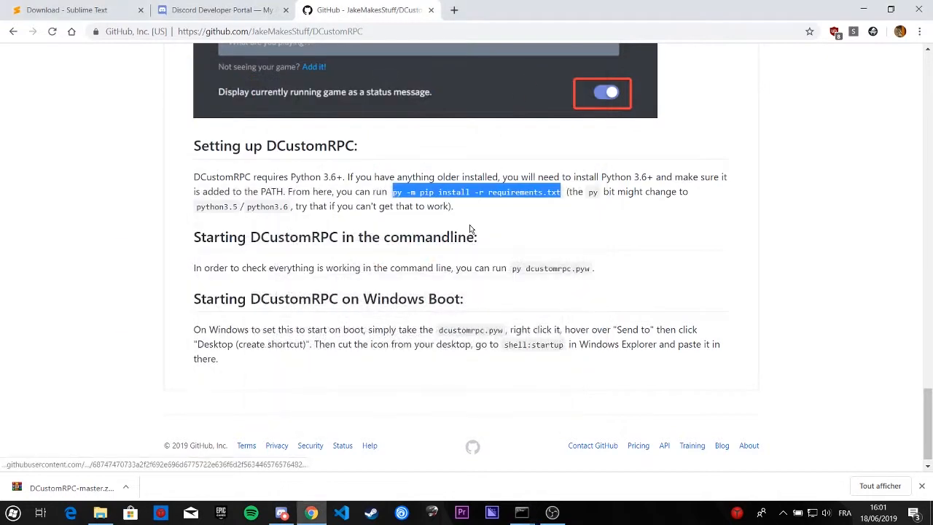
Step: Return to the DCustomRPC-master folder in File Explorer, maximize its window, and open config.yaml
scroll(469, 224, up, 2)
scroll(632, 209, down, 2)
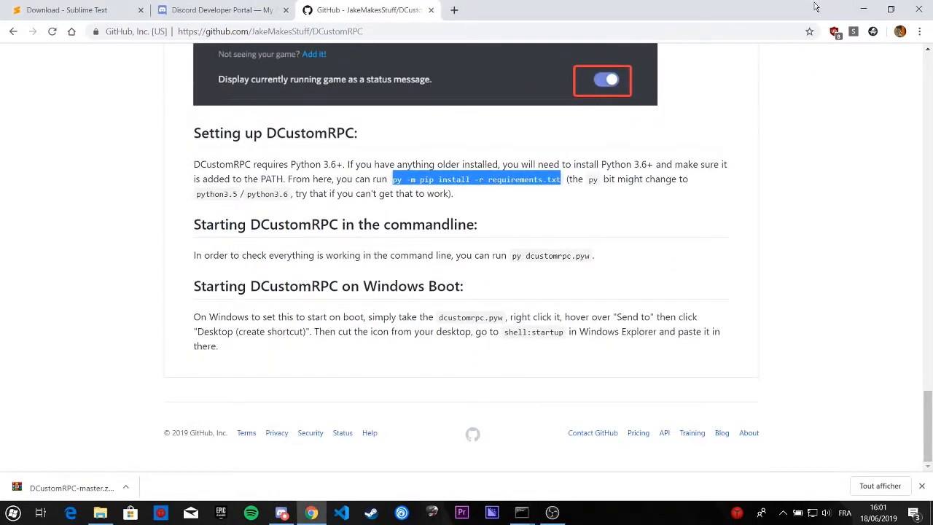
click(862, 7)
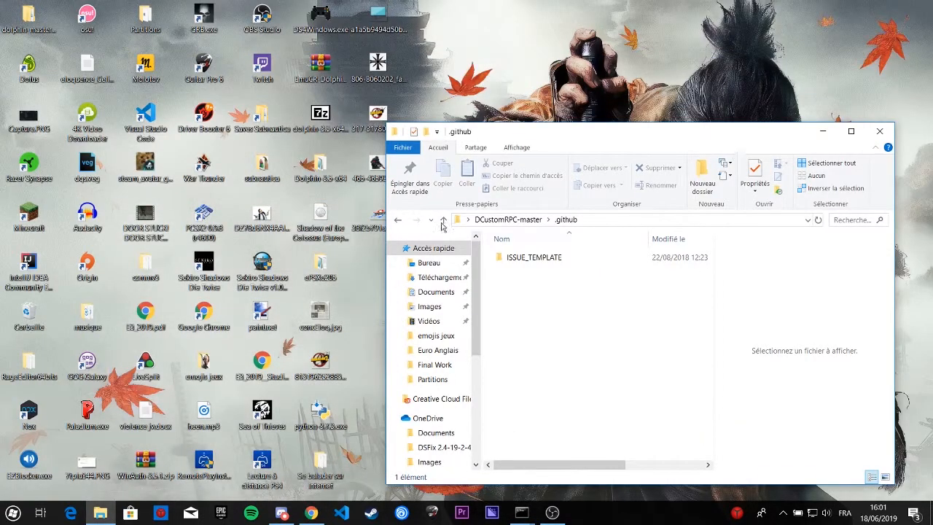
click(502, 220)
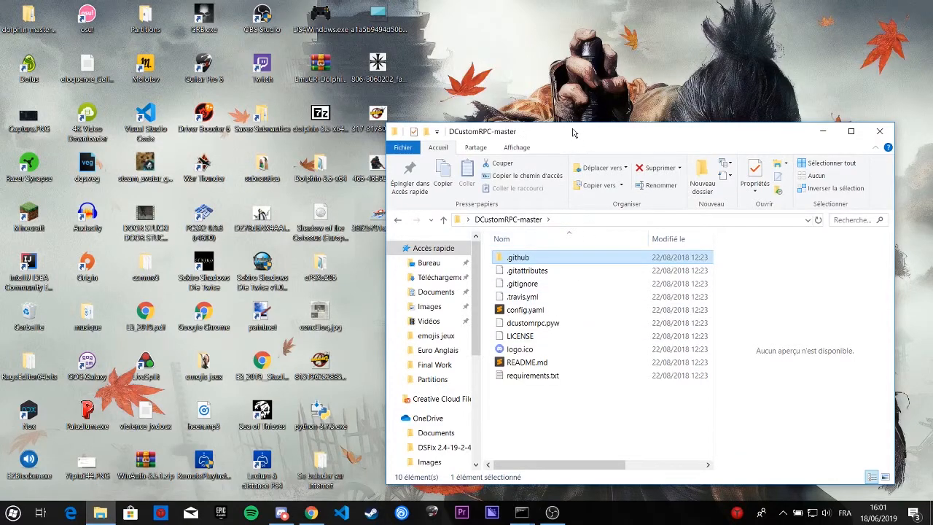
drag(573, 132, 452, 4)
double_click(173, 187)
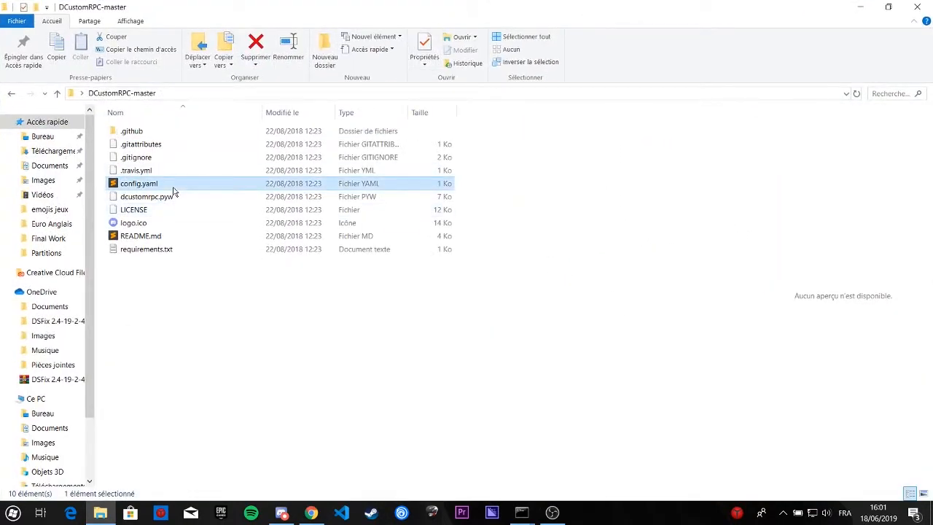
Step: Switch to the Discord Developer Portal in Chrome and start creating a new application
click(312, 514)
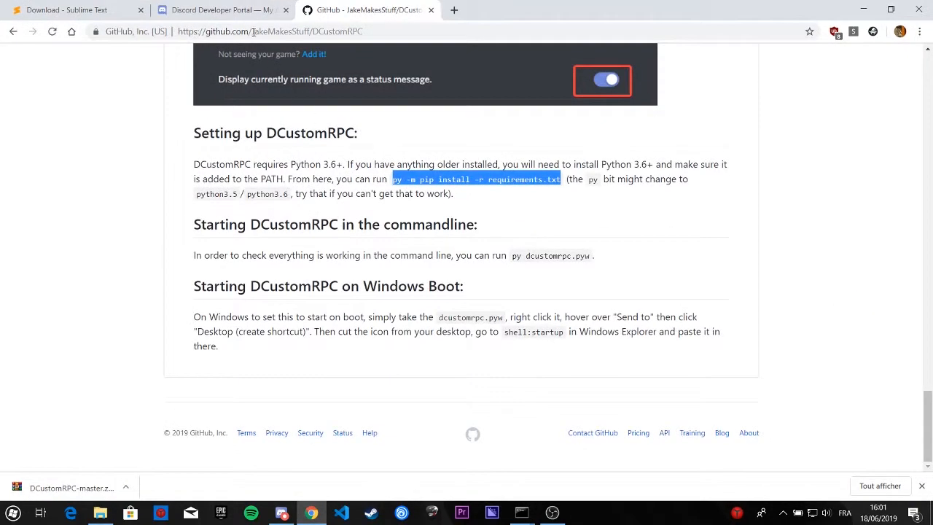
click(215, 10)
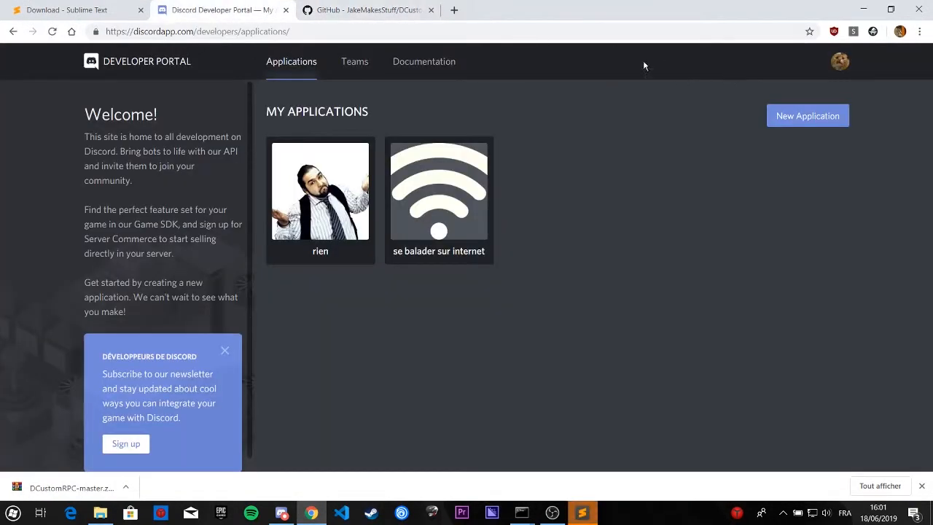
click(841, 62)
click(795, 119)
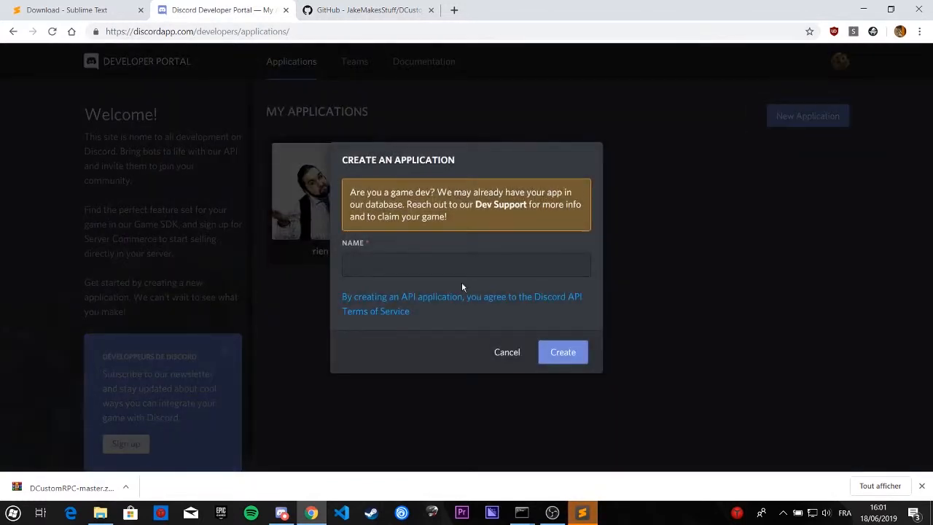
click(458, 275)
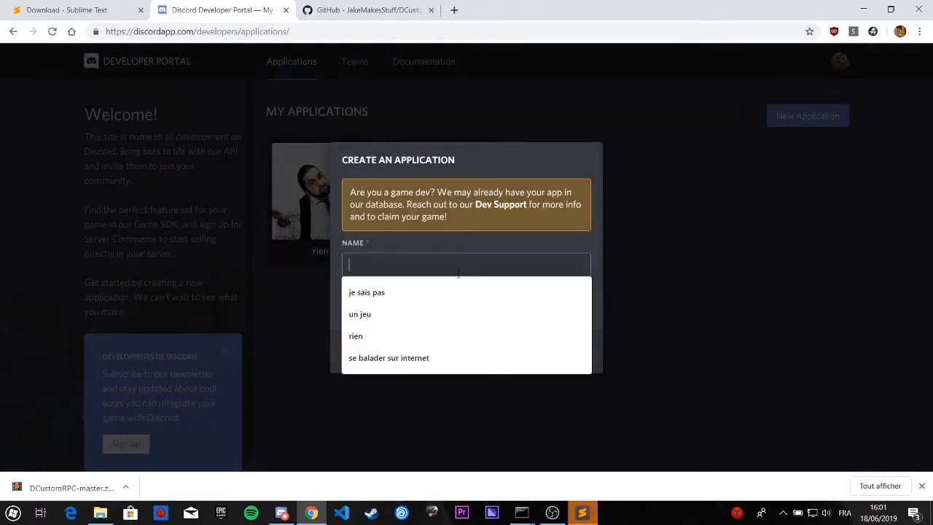
Step: Switch to Discord and examine how the application name appears on the account's own profile card
click(282, 513)
click(839, 75)
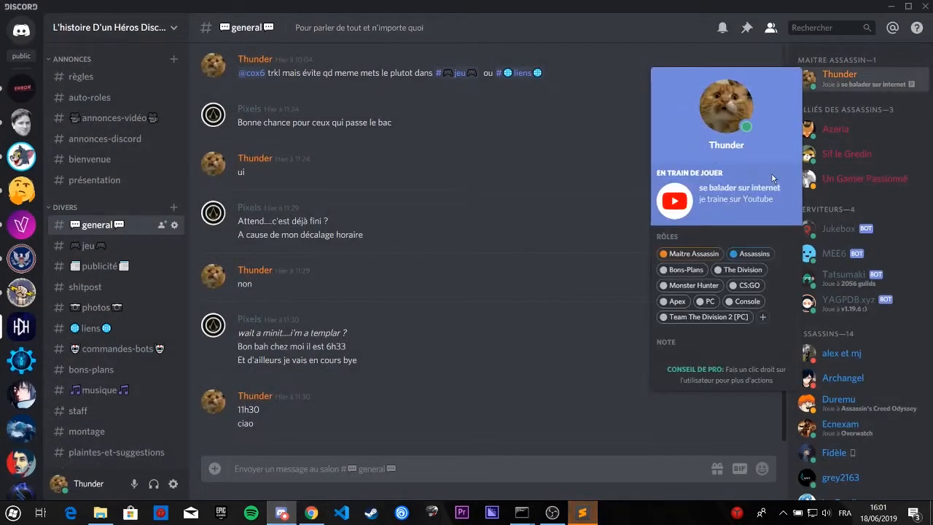
click(891, 6)
Step: Name the new application "un jeu" and create it
click(465, 263)
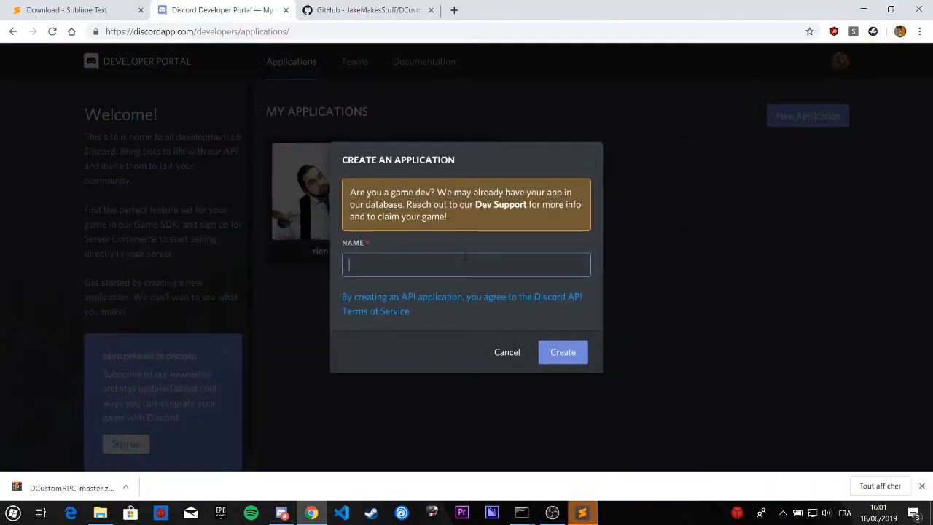
text(un jeu)
click(561, 353)
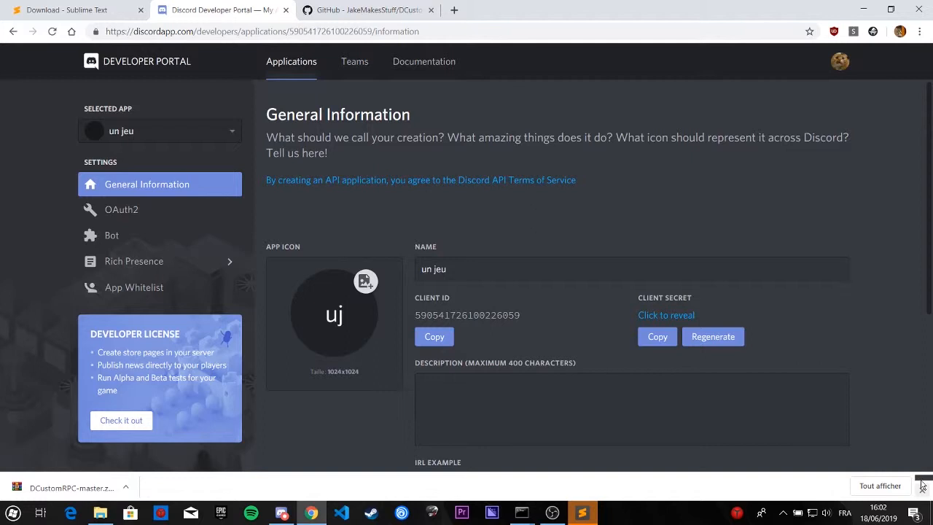
Step: Switch to Sublime Text, close the README.md file, and return to the Developer Portal
click(583, 513)
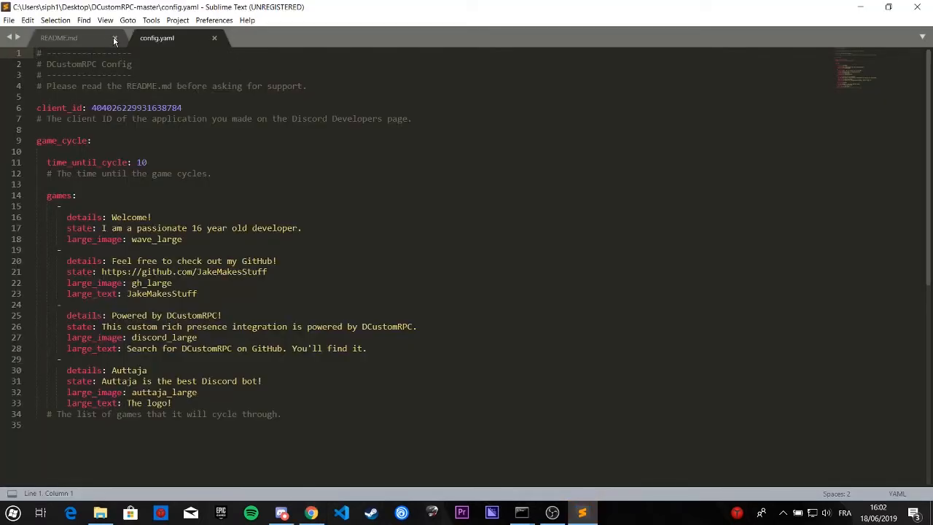
click(115, 38)
click(860, 6)
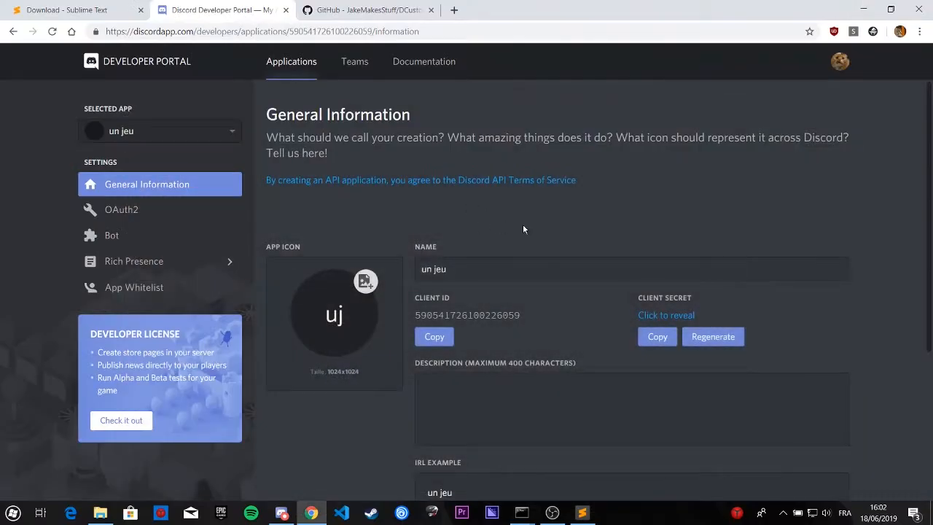
Step: Switch to Discord, examine the current game's icon from the account's profile card, and return to the Developer Portal
scroll(522, 230, down, 1)
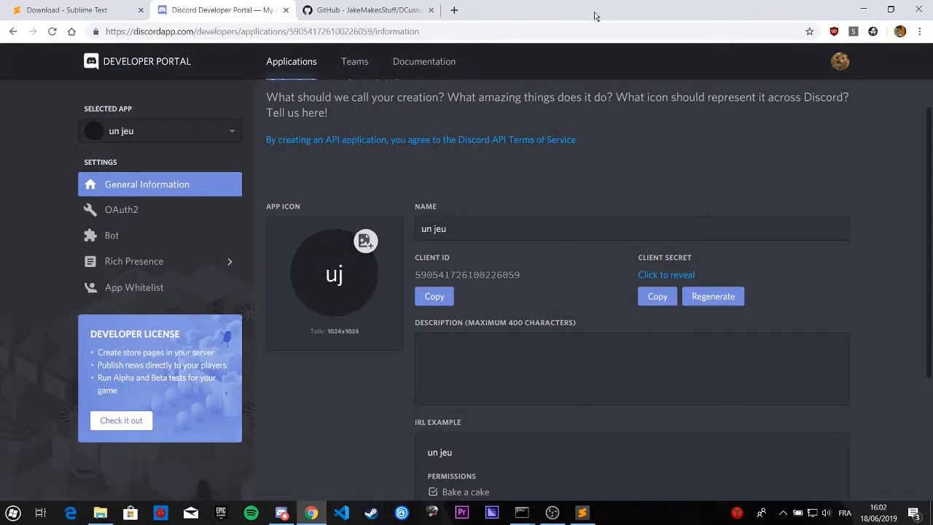
click(281, 512)
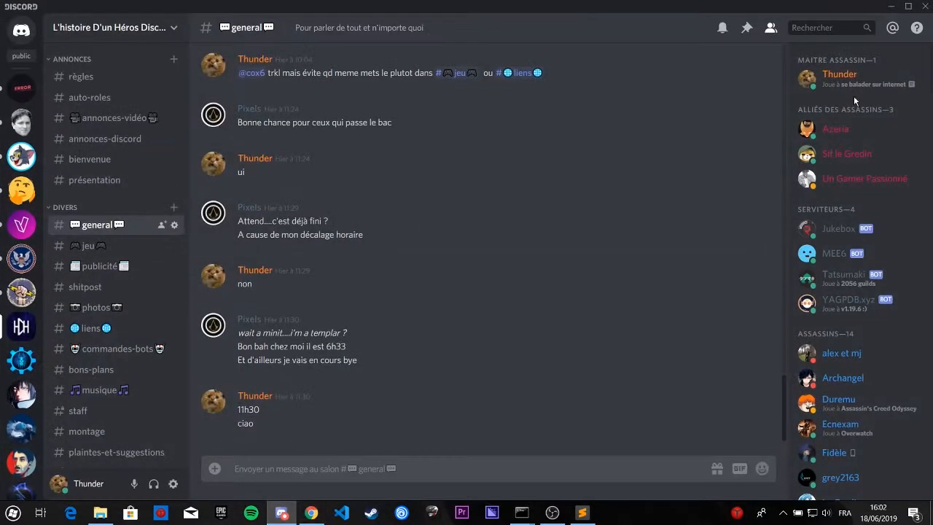
click(846, 77)
click(729, 194)
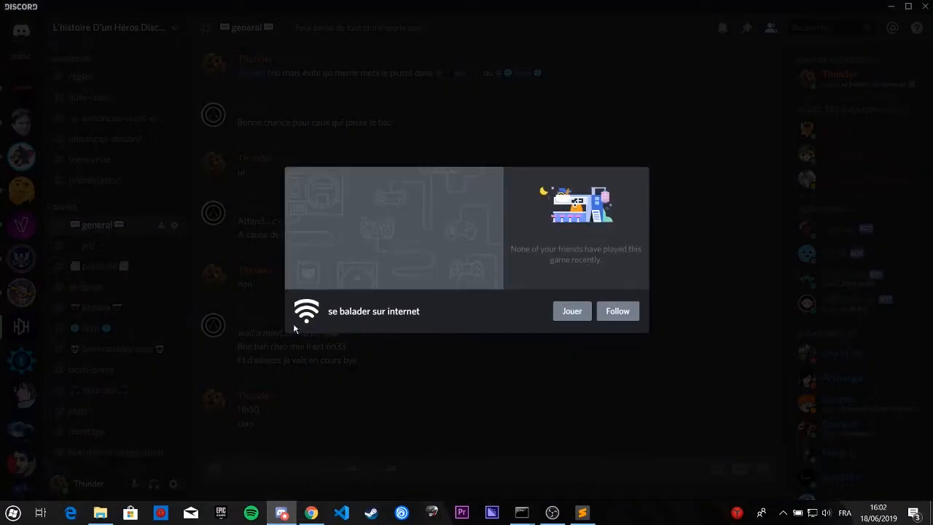
click(293, 509)
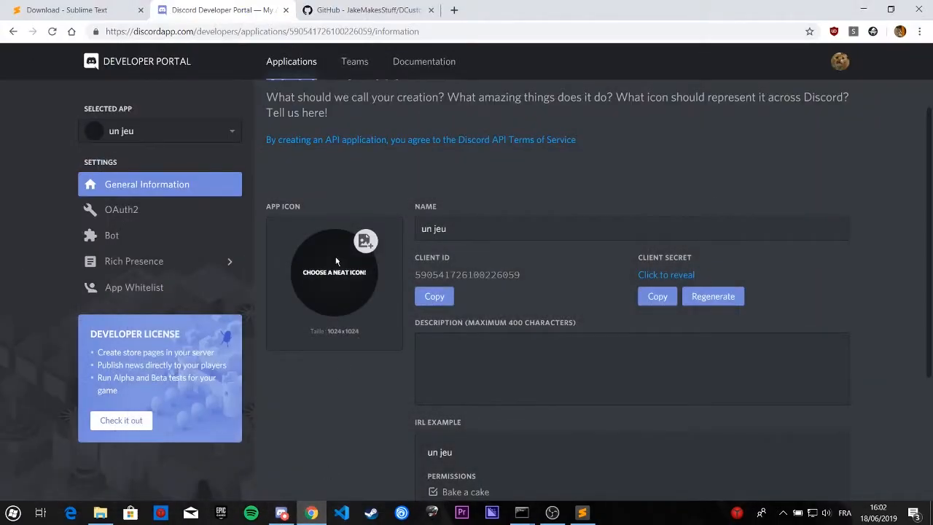
Step: Set the app icon to 2000px-PC_template.svg.png from the emojis jeux folder and save the changes
click(340, 233)
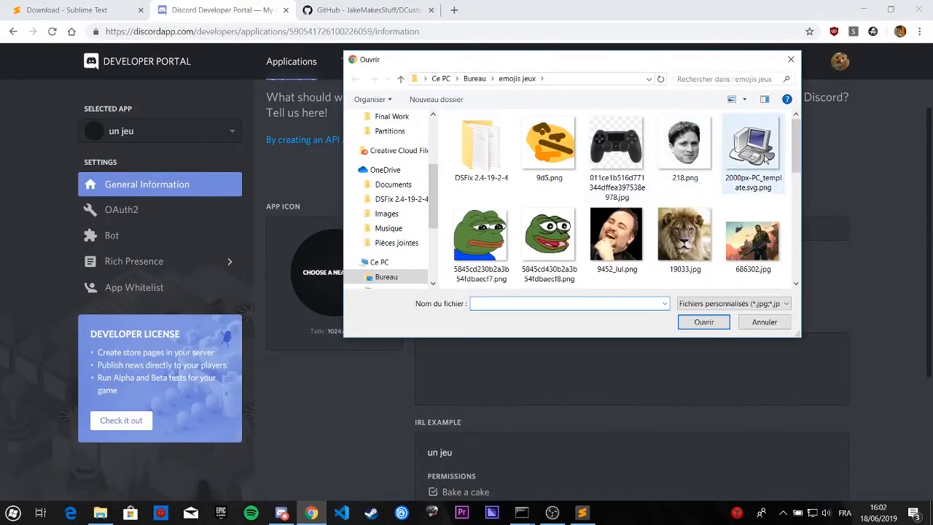
key(Escape)
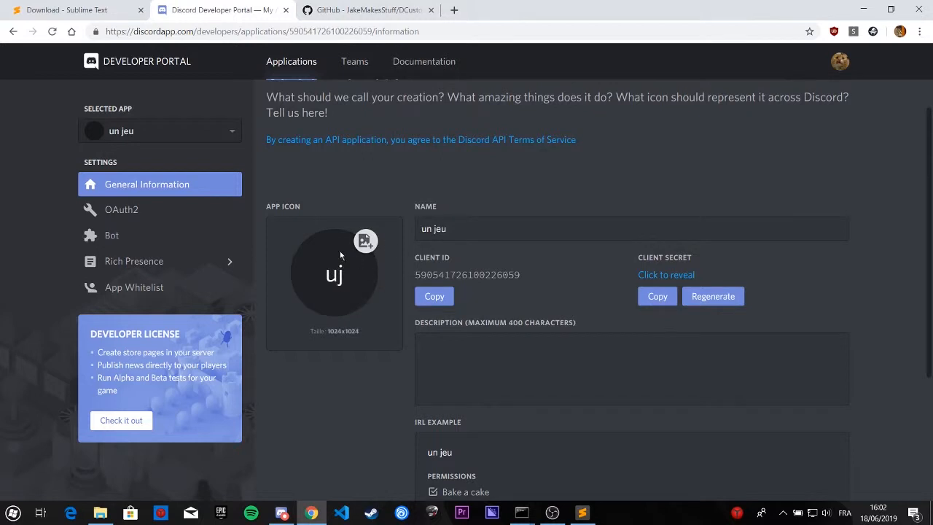
click(793, 460)
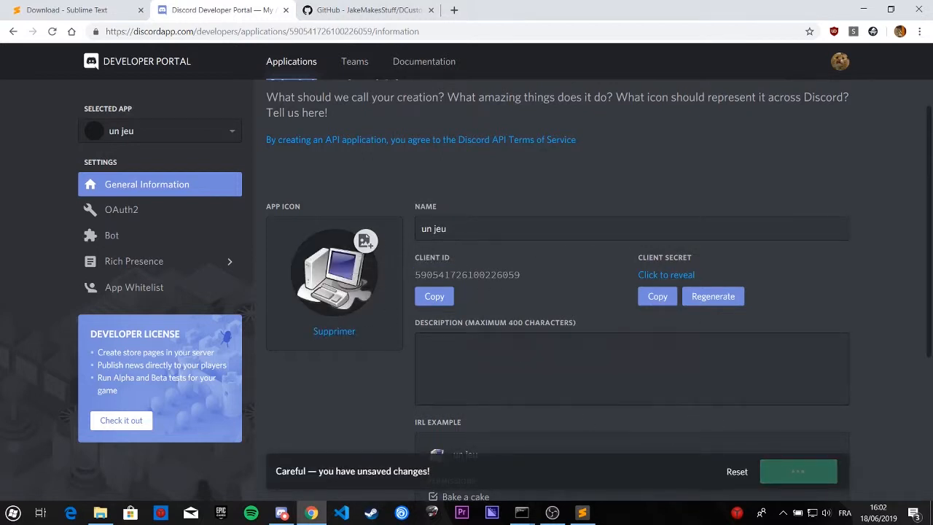
Step: Enter the description "Des jeux différents en Custom Rich Presence" for the application and save the changes
click(614, 361)
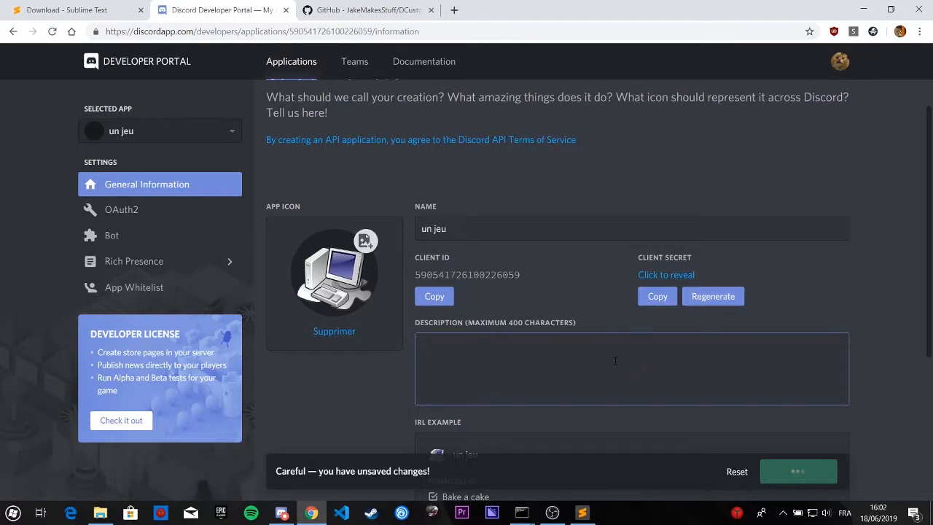
text(Des)
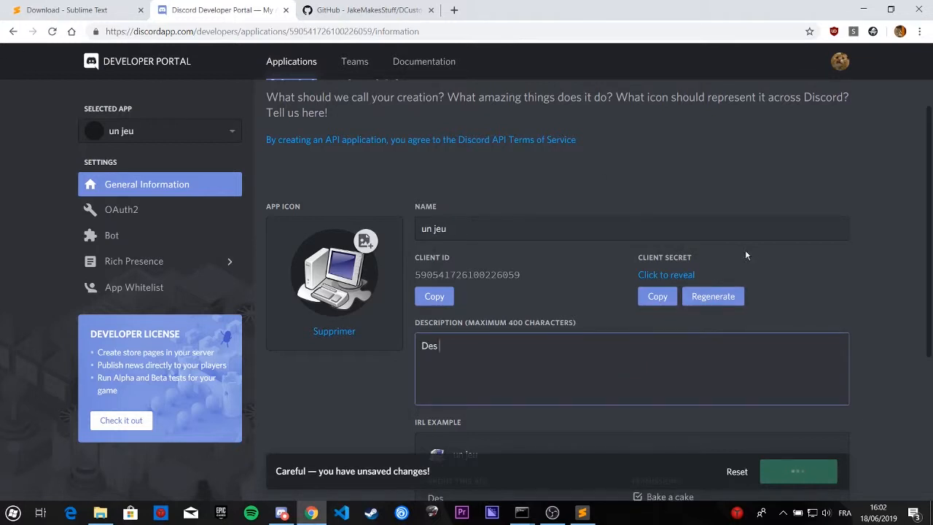
text(jeux )
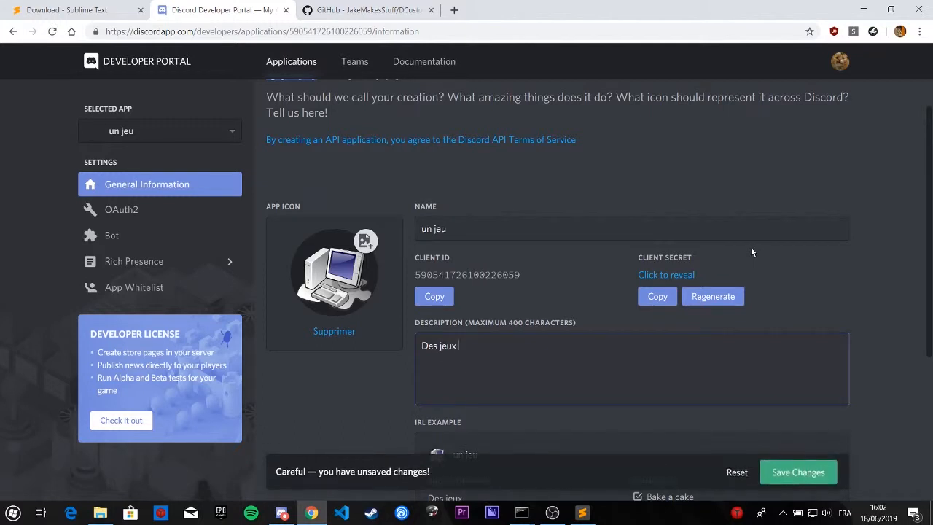
text(différents en )
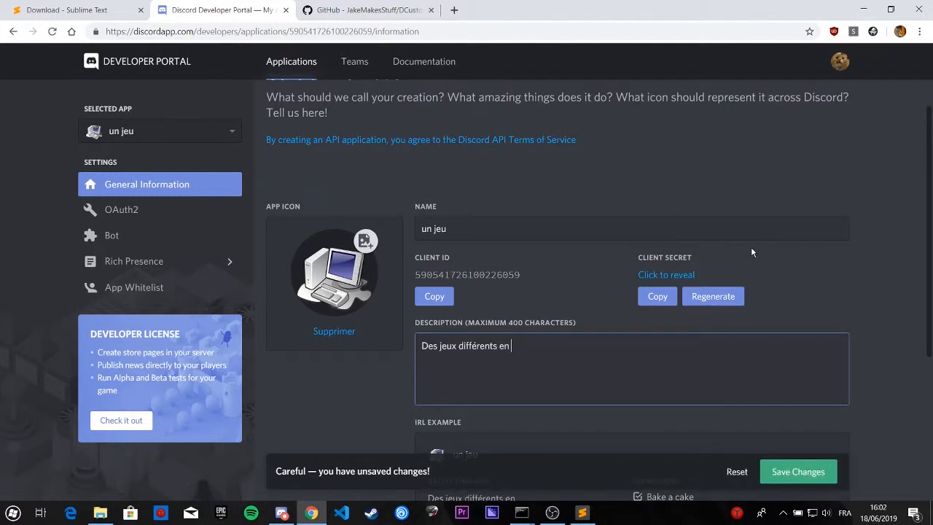
text(Custom Rich)
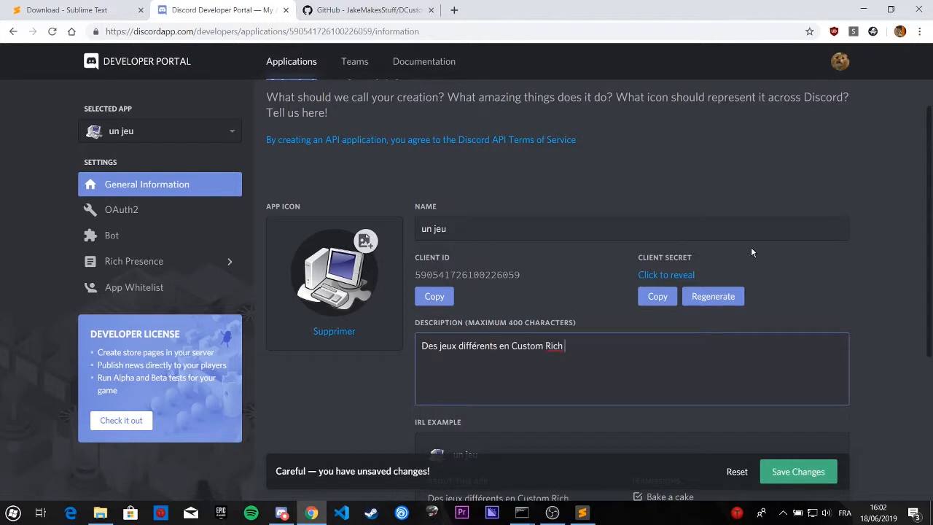
text( Presence)
click(814, 481)
Step: Open the application's Rich Presence art assets and go to the section for adding asset images
click(232, 287)
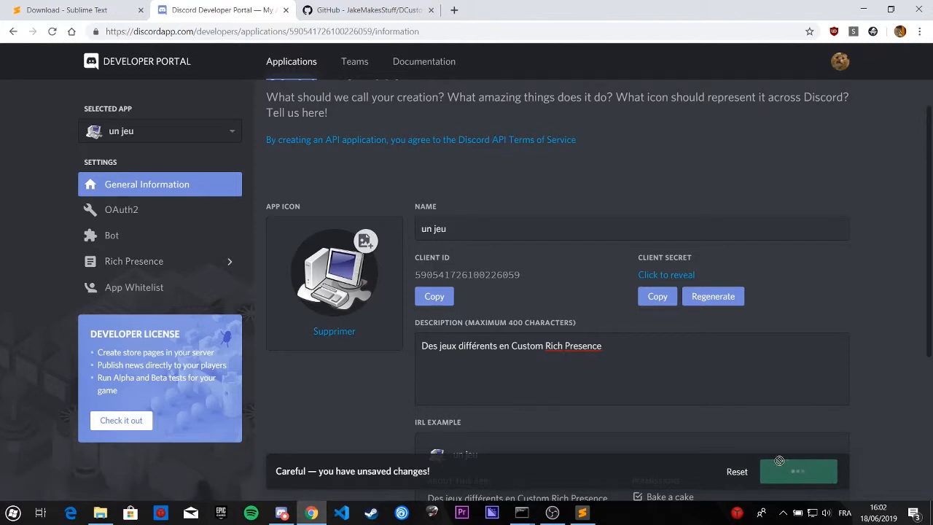
click(156, 261)
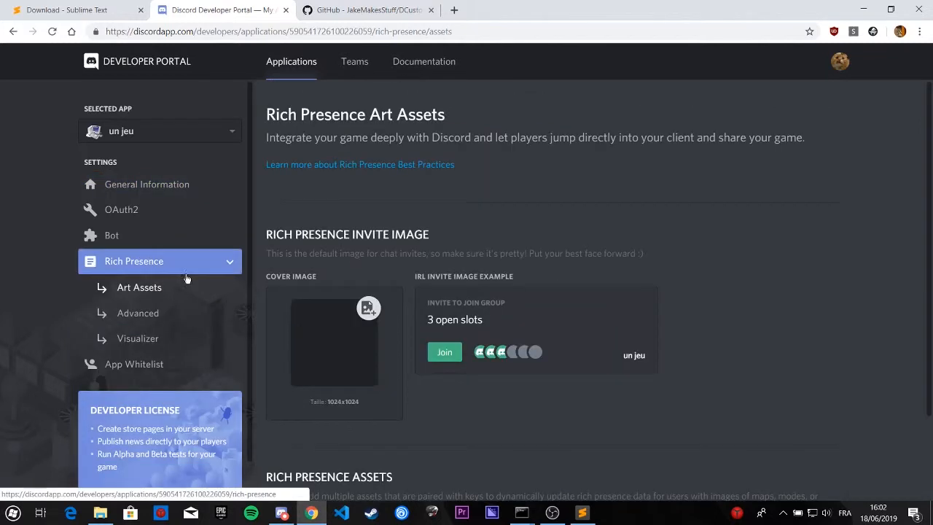
scroll(444, 302, down, 3)
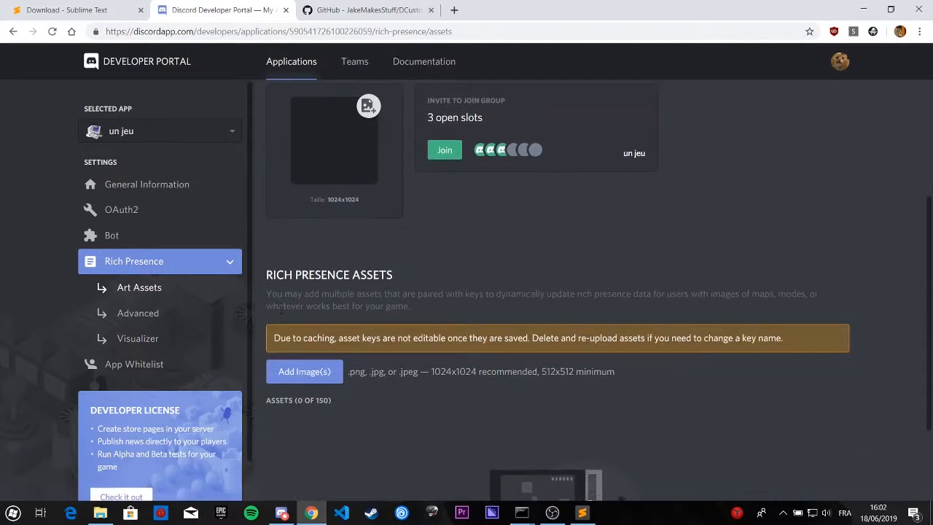
scroll(474, 345, down, 2)
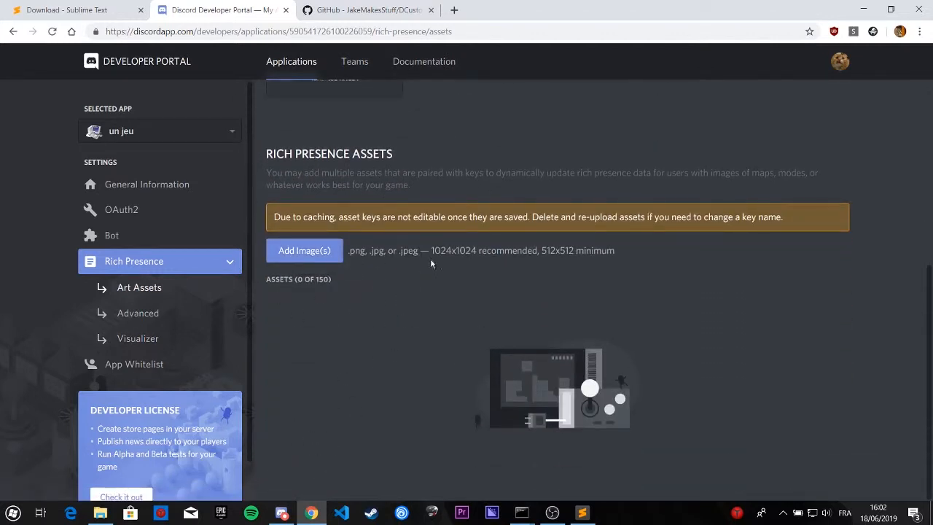
Step: Switch to Discord and examine the rich presence image and its caption on the account's own profile card
click(282, 512)
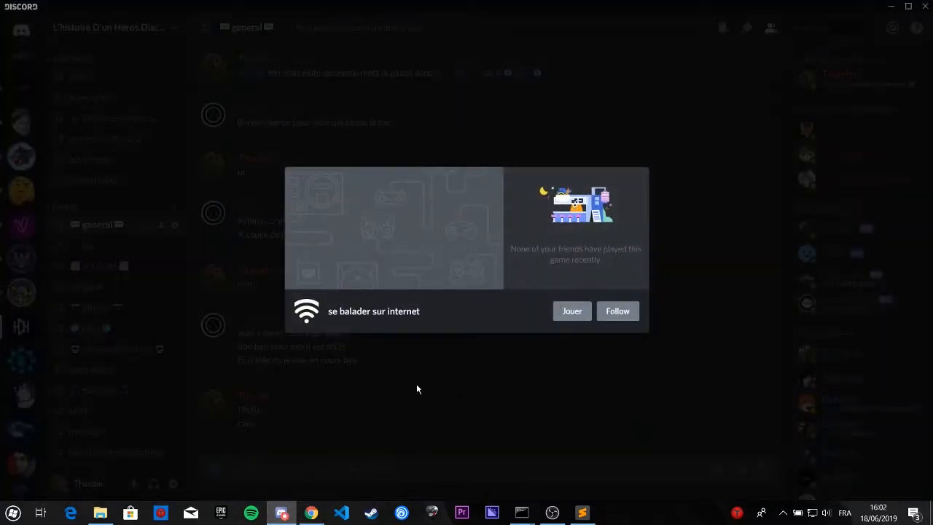
click(417, 389)
click(838, 77)
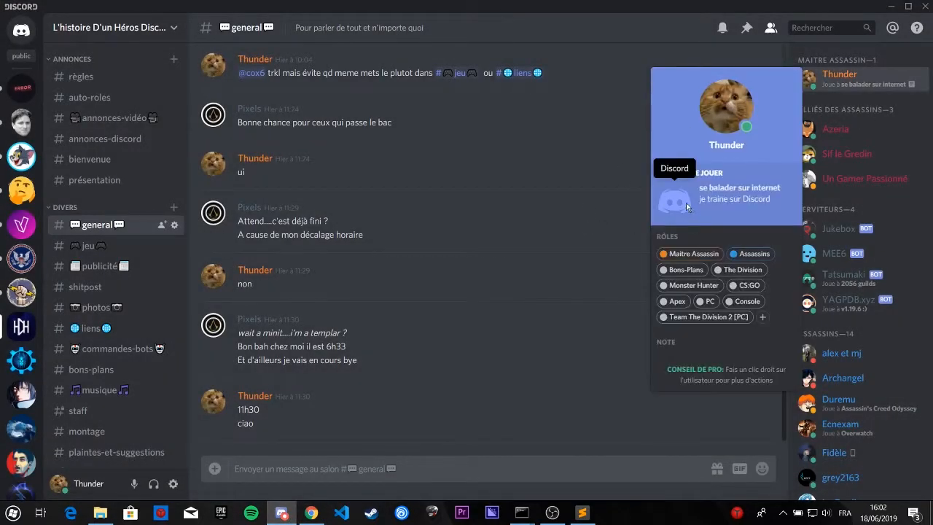
scroll(51, 426, down, 8)
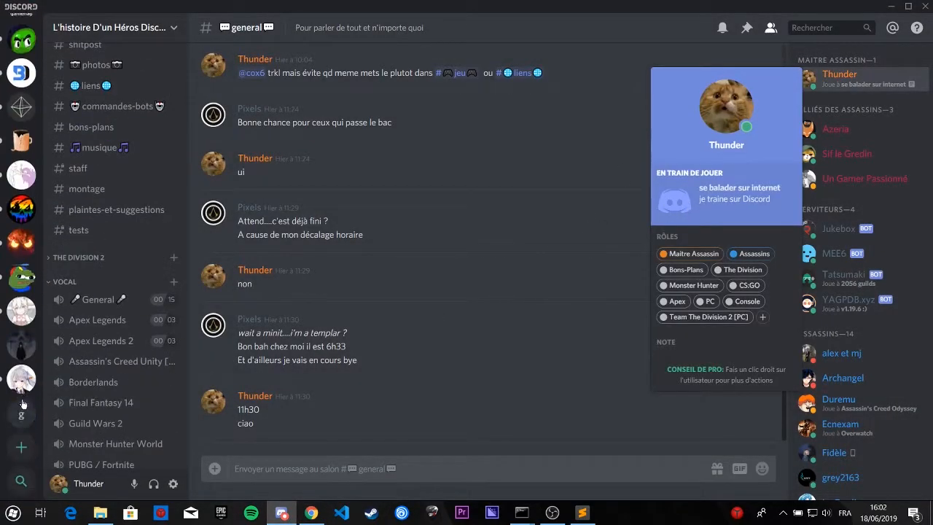
click(21, 447)
click(3, 447)
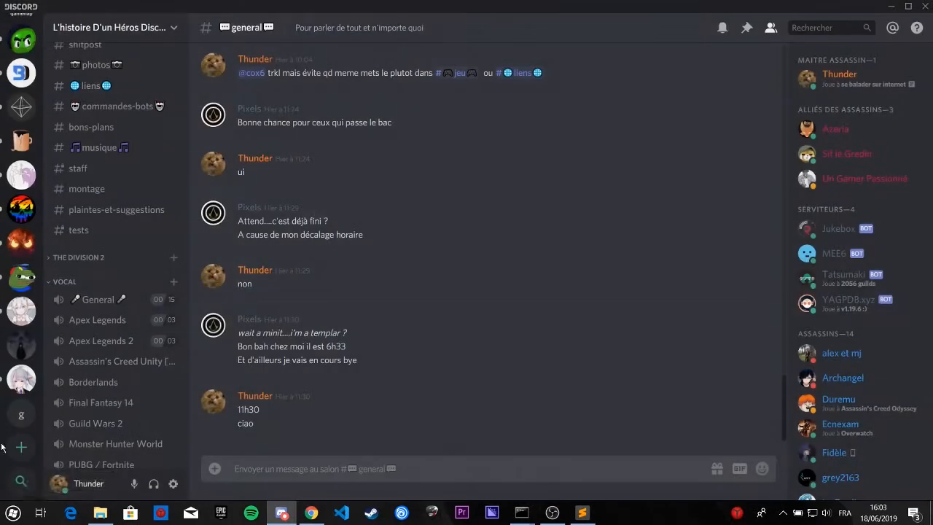
Step: Search Discord's communities for "osu", open the osu!dev server and examine a member's osu! rich presence on their profile card
click(21, 481)
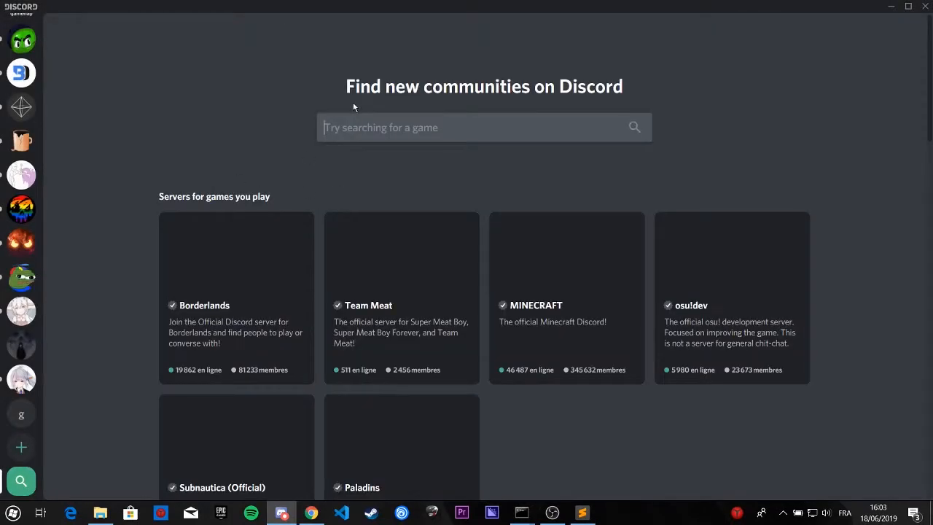
text(osu)
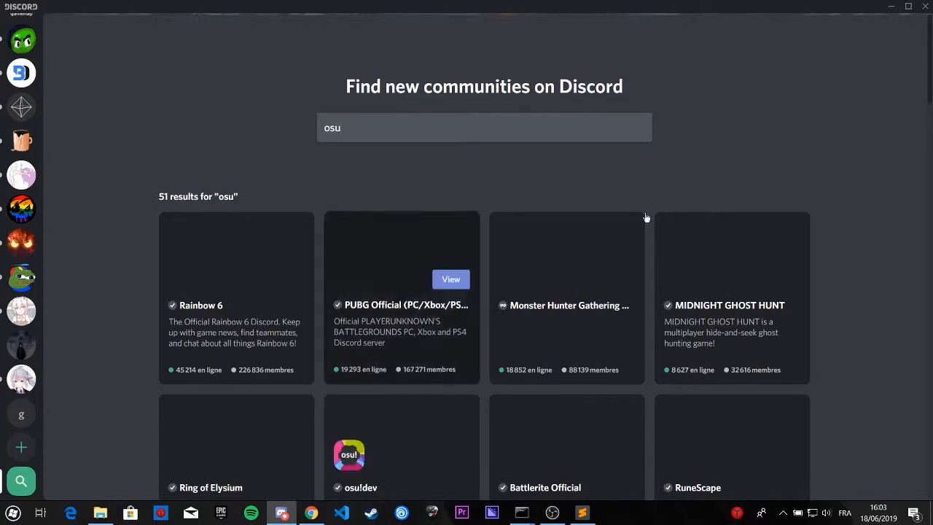
click(402, 445)
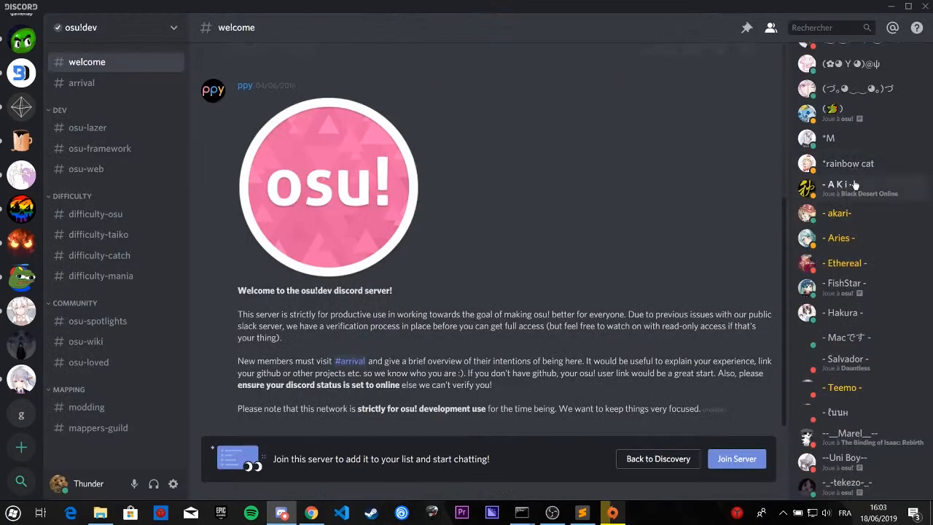
click(855, 117)
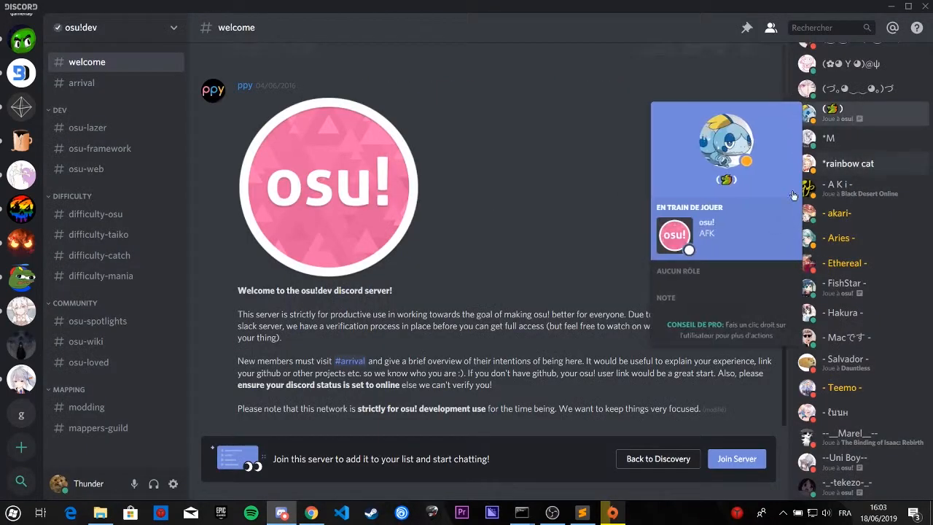
scroll(21, 219, up, 10)
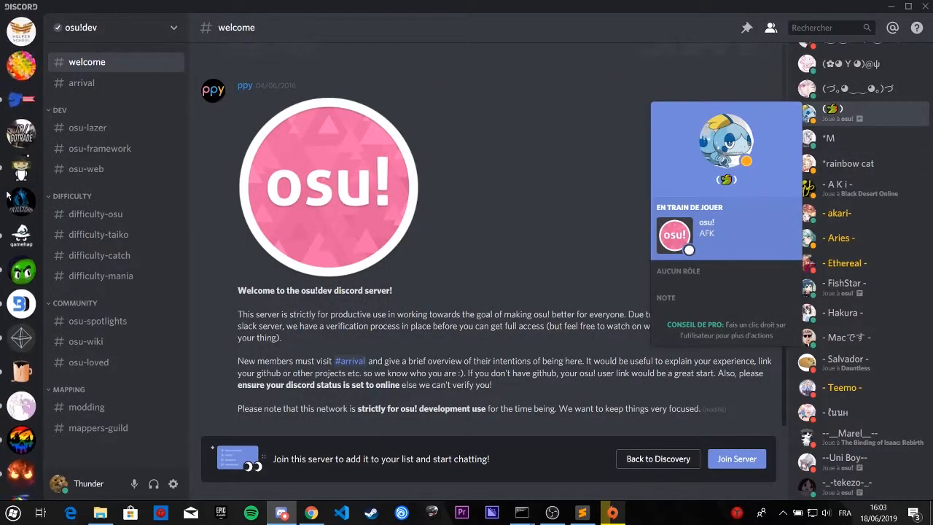
Step: Add the Counter-Strike, Splitgate and Borderlands images from the desktop to the application's Rich Presence assets in the Developer Portal
click(312, 512)
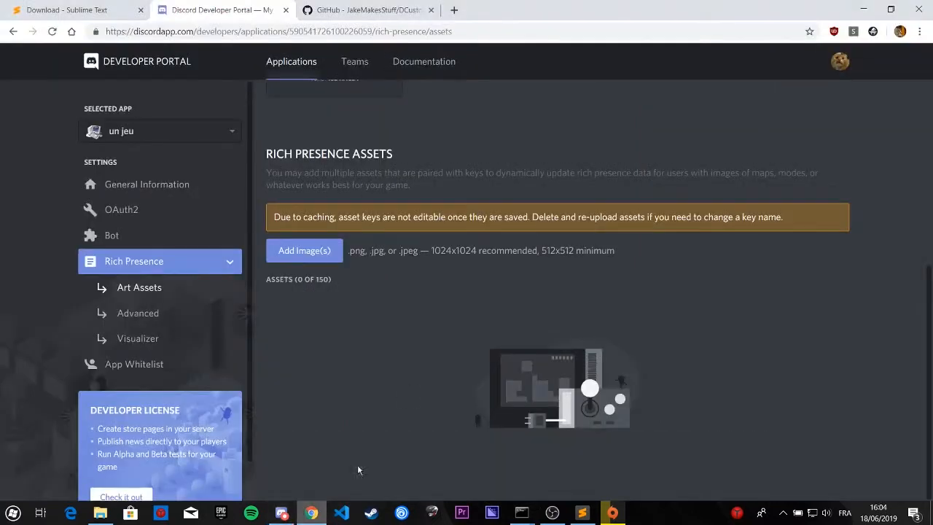
click(863, 9)
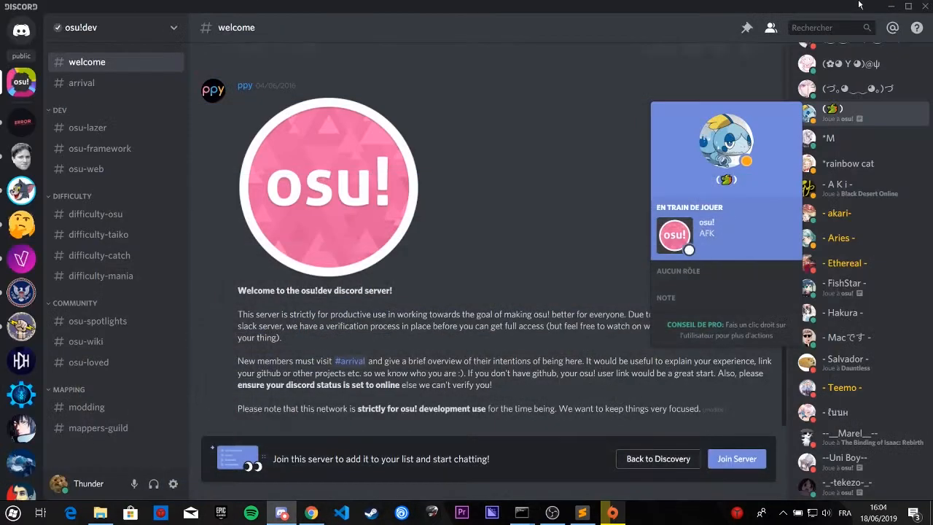
click(885, 5)
click(861, 7)
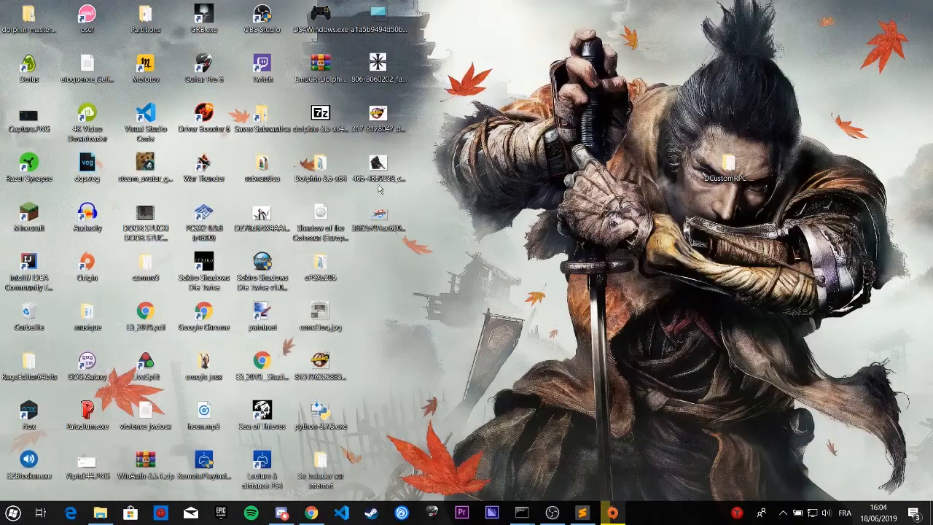
click(385, 72)
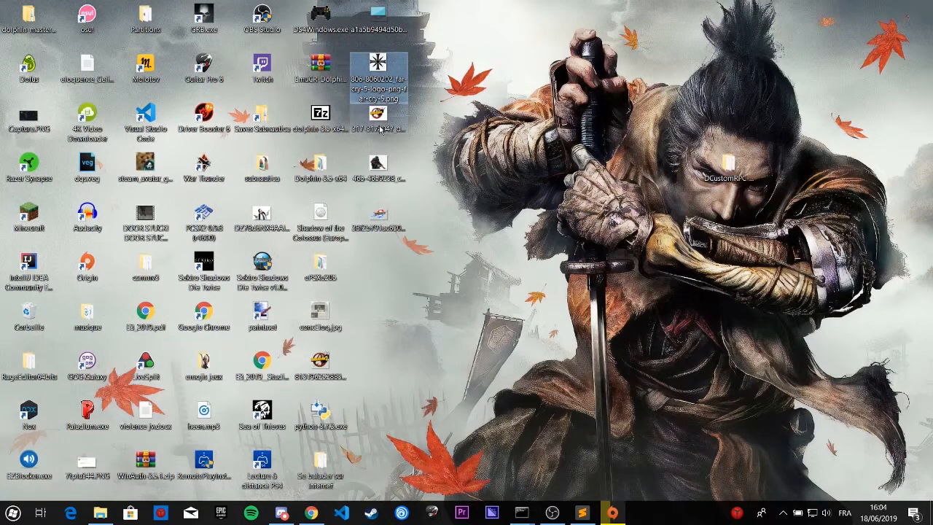
drag(447, 122, 361, 252)
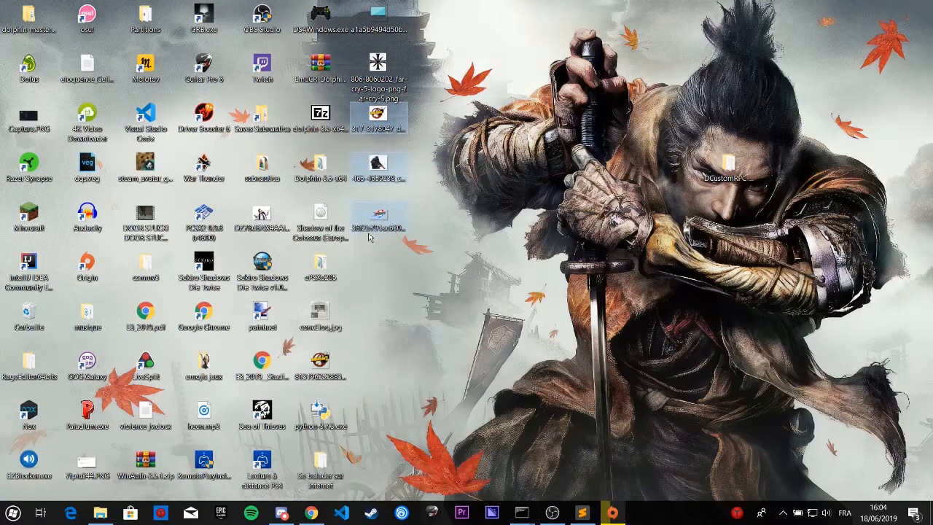
drag(377, 162, 310, 251)
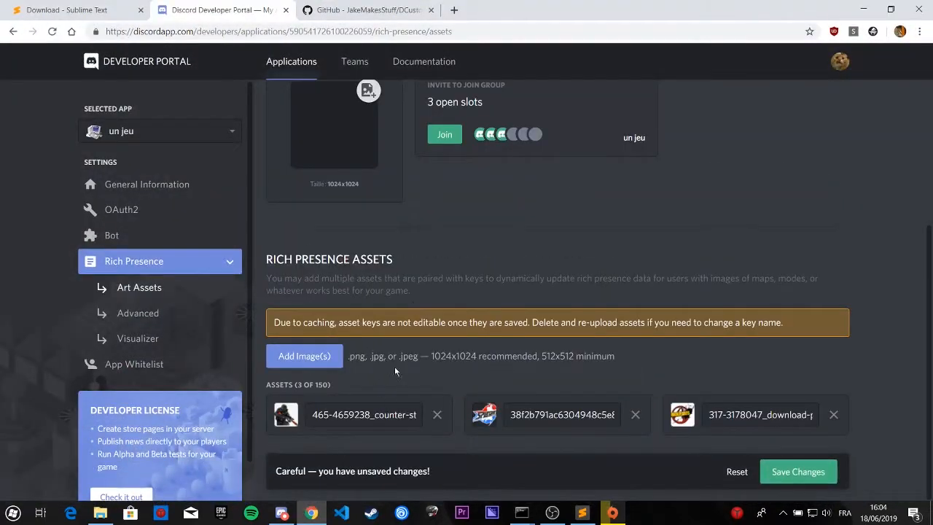
Step: Rename the three uploaded asset keys as csgo, splitgate and borderlands
drag(313, 414, 498, 424)
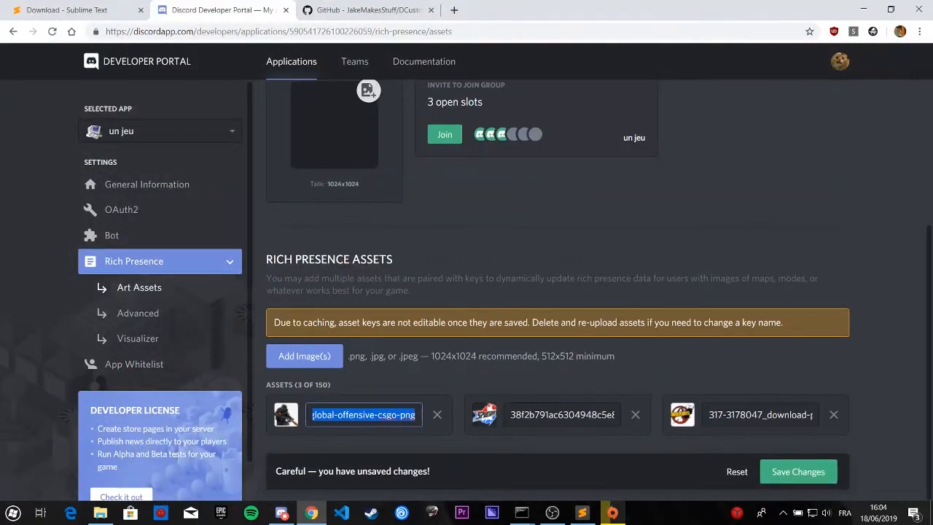
text(csgo)
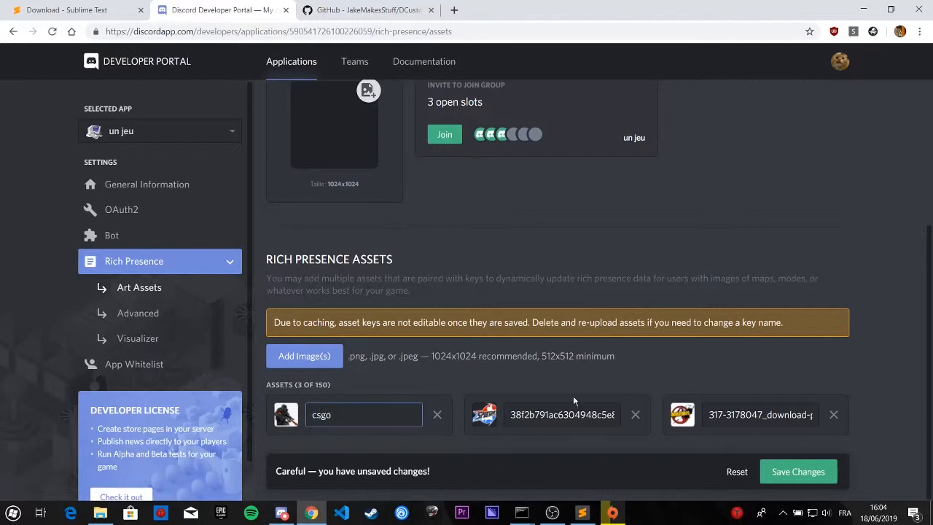
drag(511, 416, 816, 405)
text(splitgate)
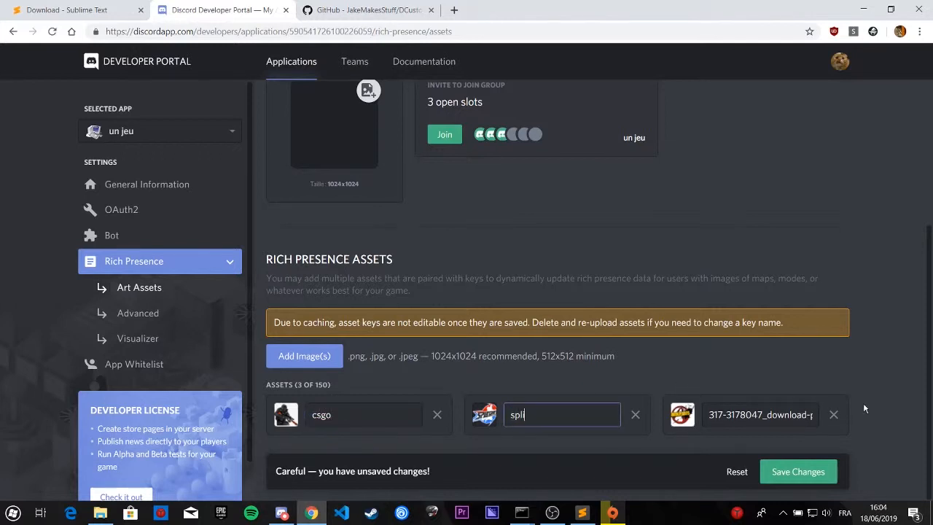
triple_click(745, 416)
text(borderlands)
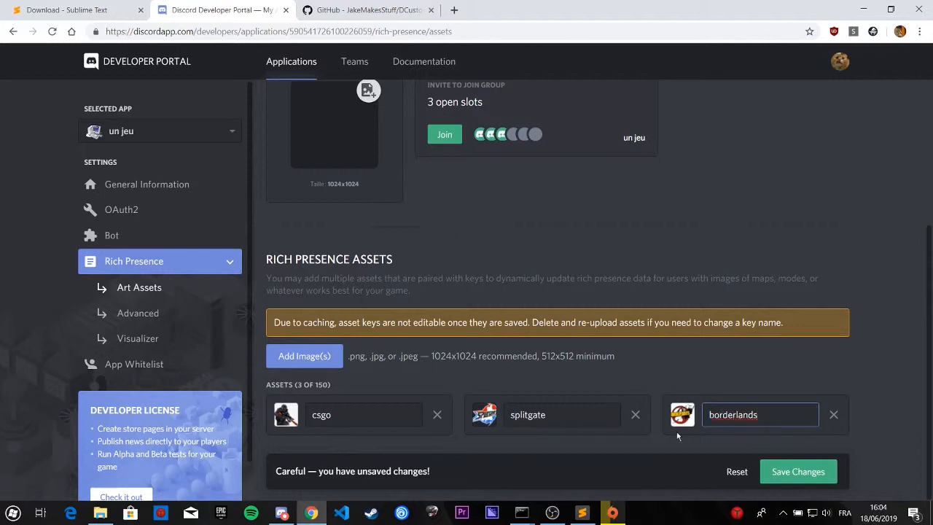
click(589, 513)
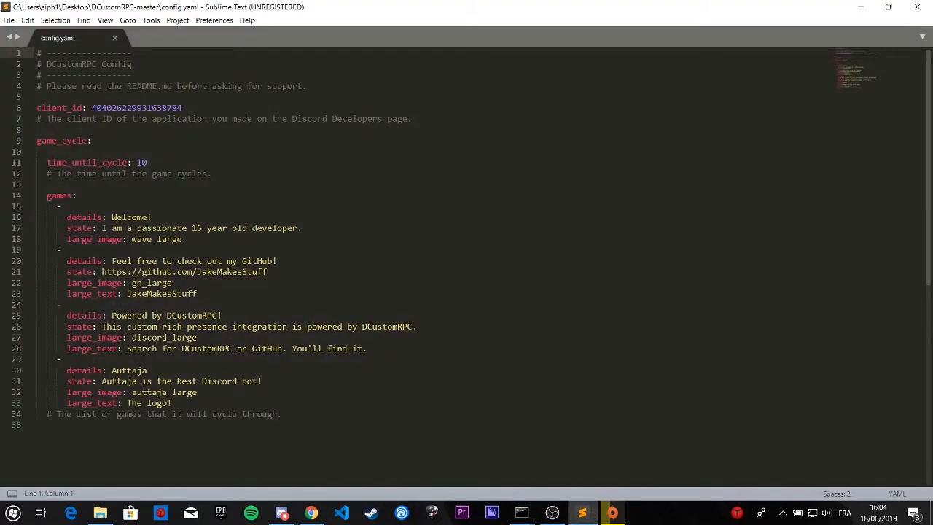
drag(264, 430, 268, 368)
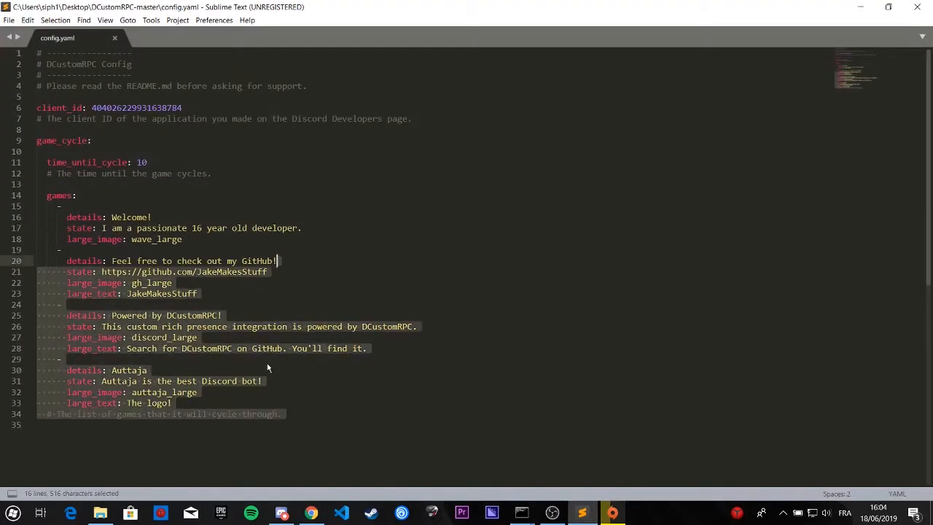
click(87, 228)
click(577, 513)
click(560, 520)
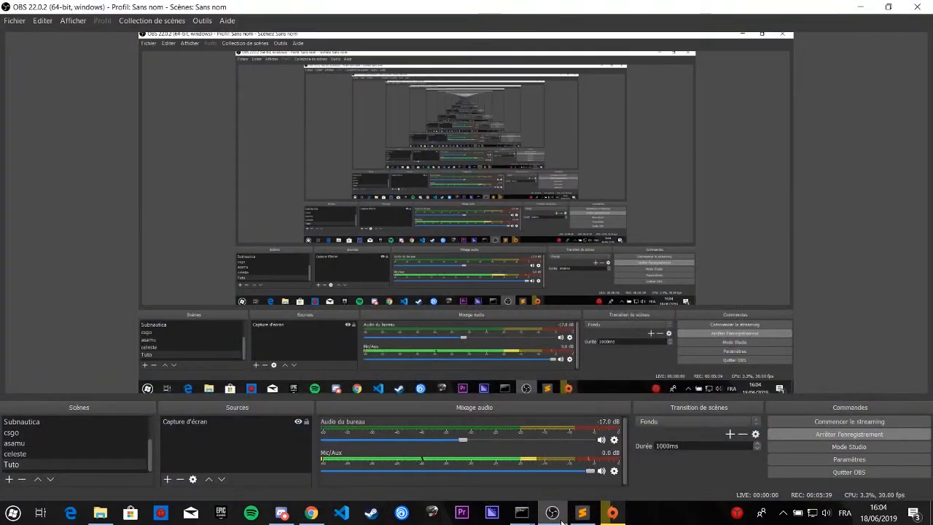
click(561, 521)
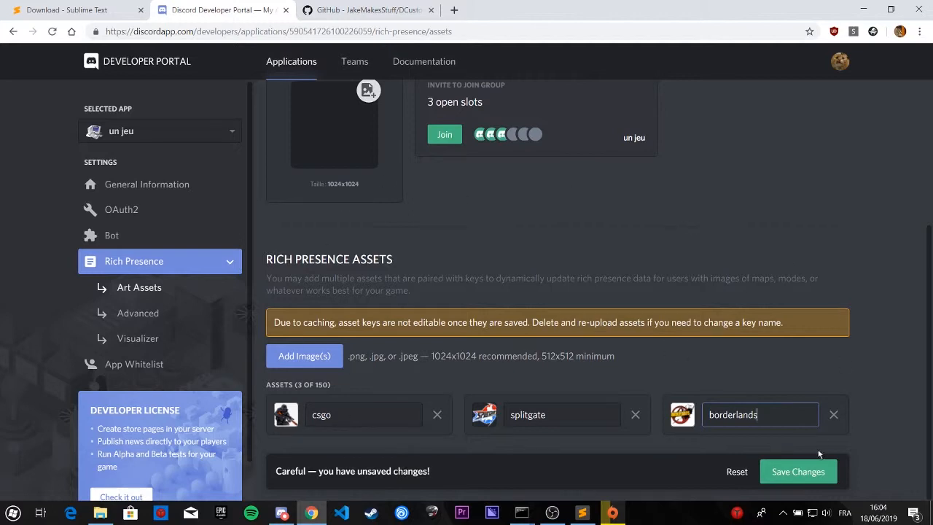
Step: Save the changes to the application's Rich Presence assets
click(810, 478)
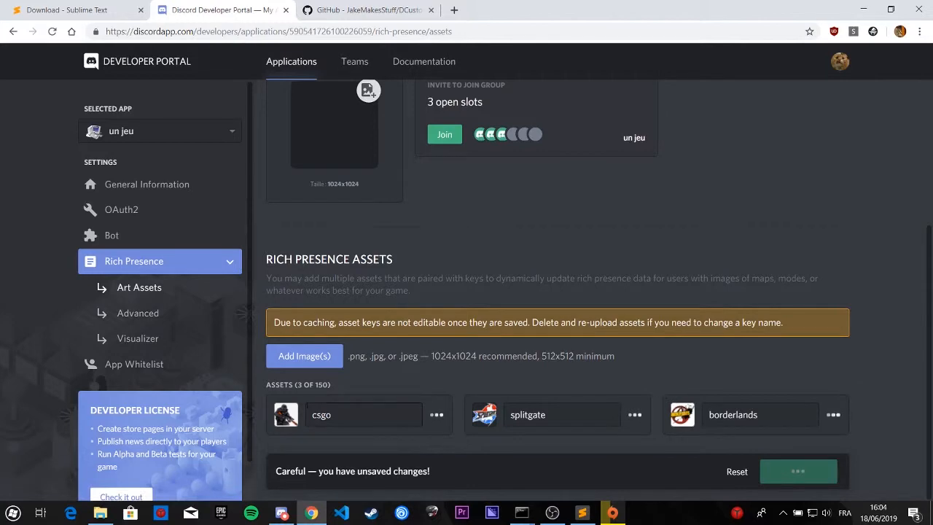
click(582, 512)
click(311, 513)
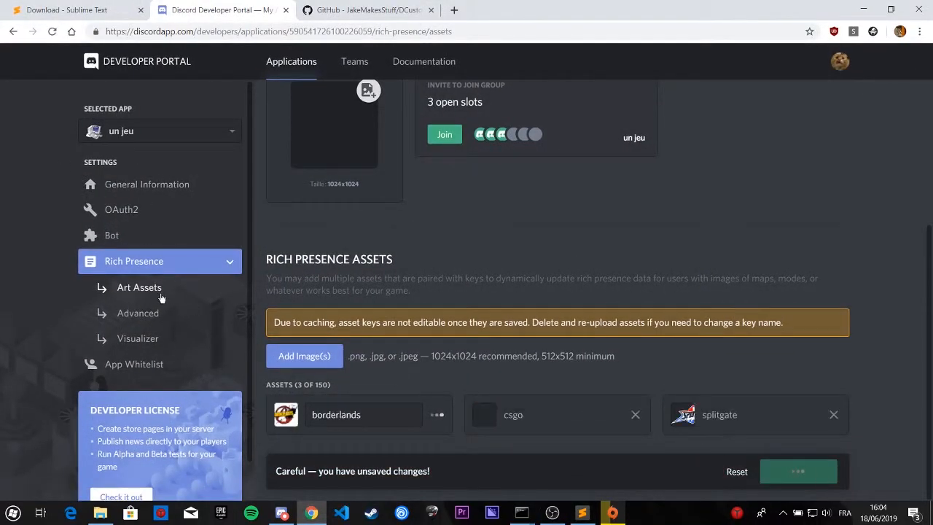
Step: Open the application's general information and copy its client ID
click(122, 182)
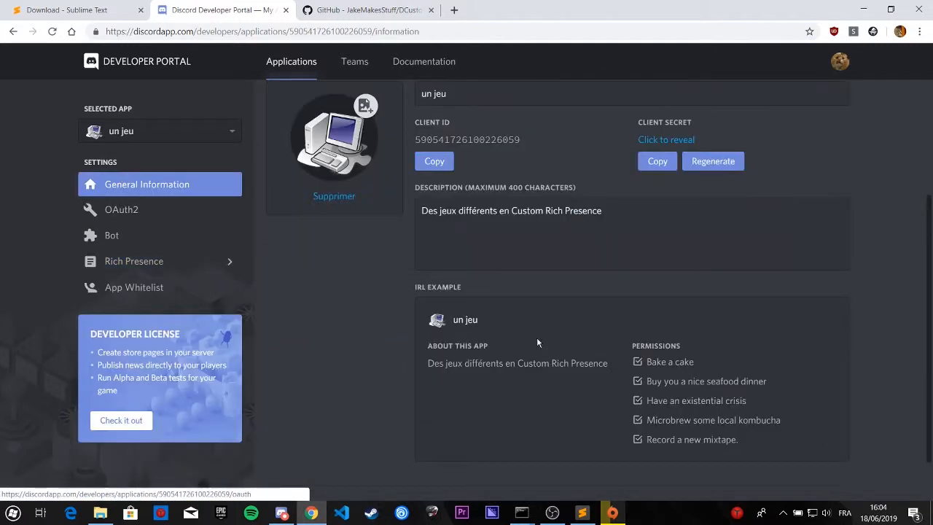
click(436, 161)
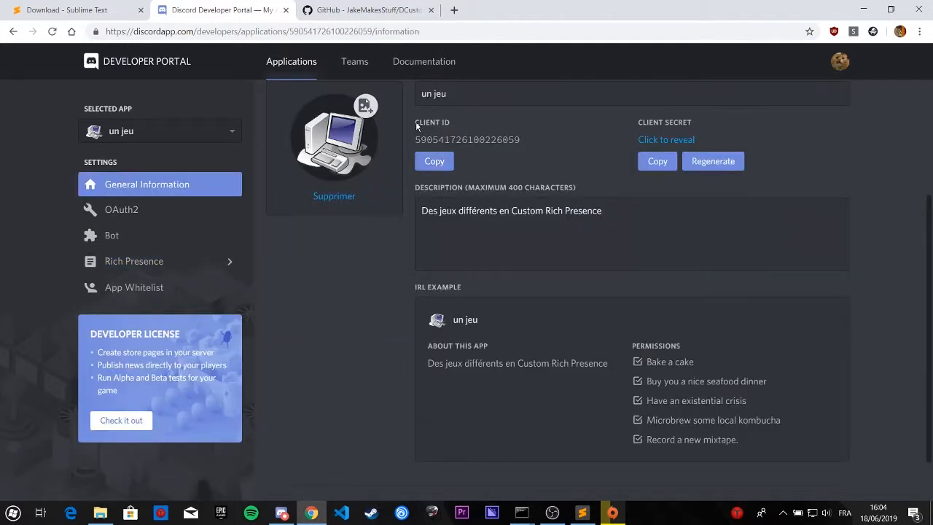
mouse_move(416, 124)
mouse_down()
mouse_move(549, 155)
mouse_move(412, 137)
mouse_up()
click(545, 152)
click(435, 163)
click(434, 163)
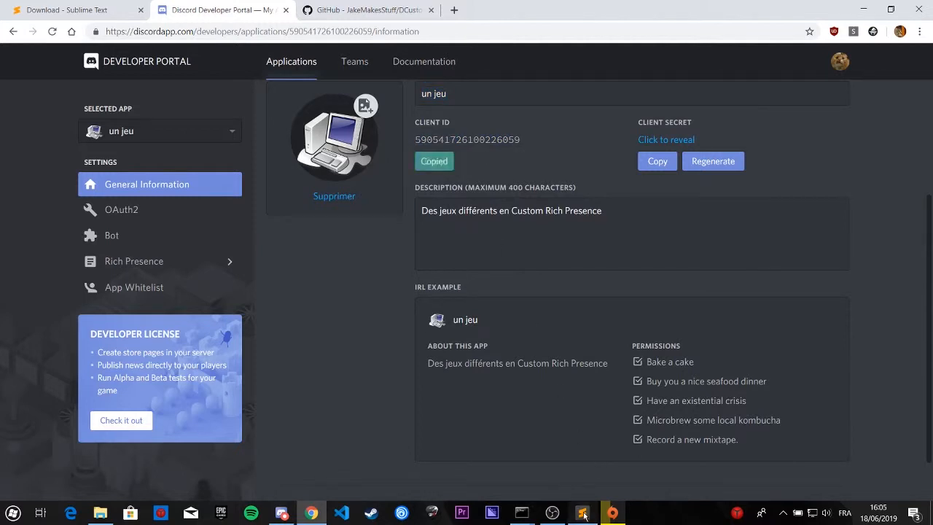
Step: Switch to config.yaml in Sublime Text and replace the client_id value with the copied client ID
click(582, 512)
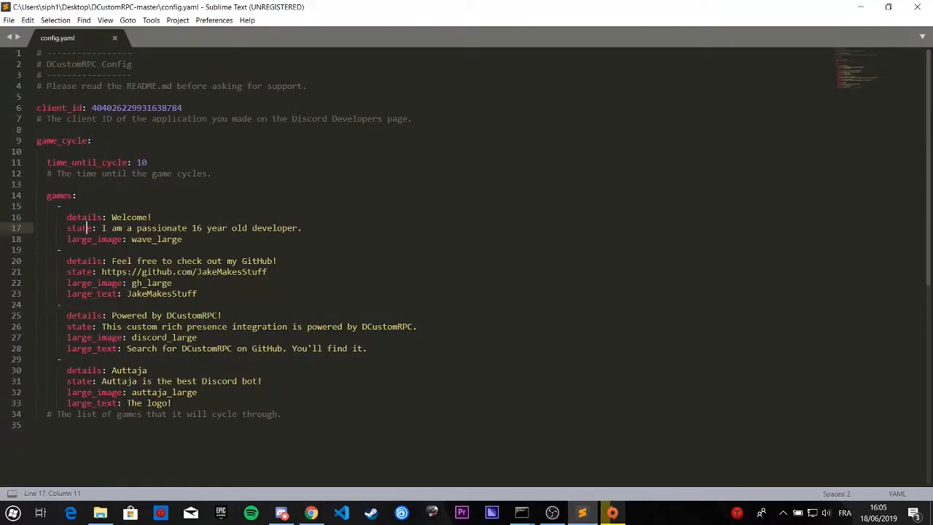
drag(182, 108, 92, 108)
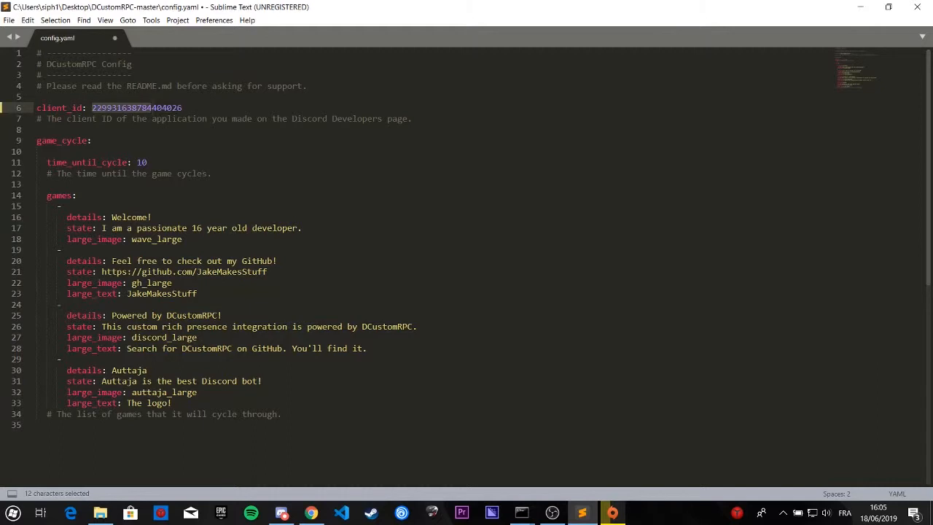
drag(183, 109, 93, 108)
key(ctrl+v)
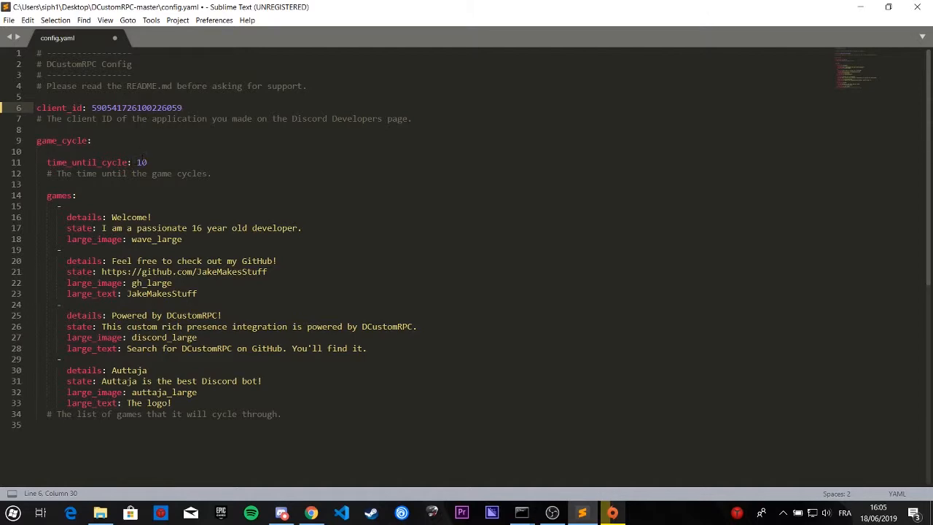
Step: Examine the cycling presence on the account's full Discord profile, then set time_until_cycle to 60 in config.yaml
click(282, 513)
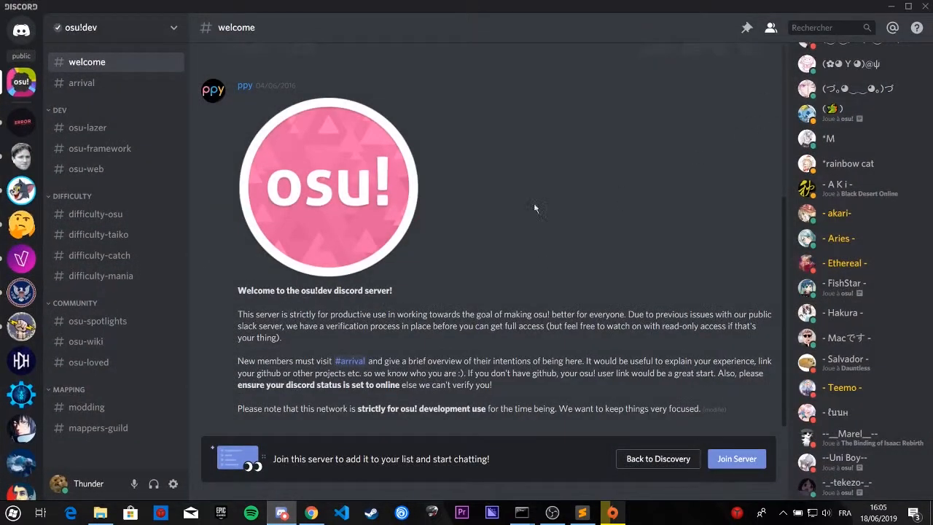
click(21, 359)
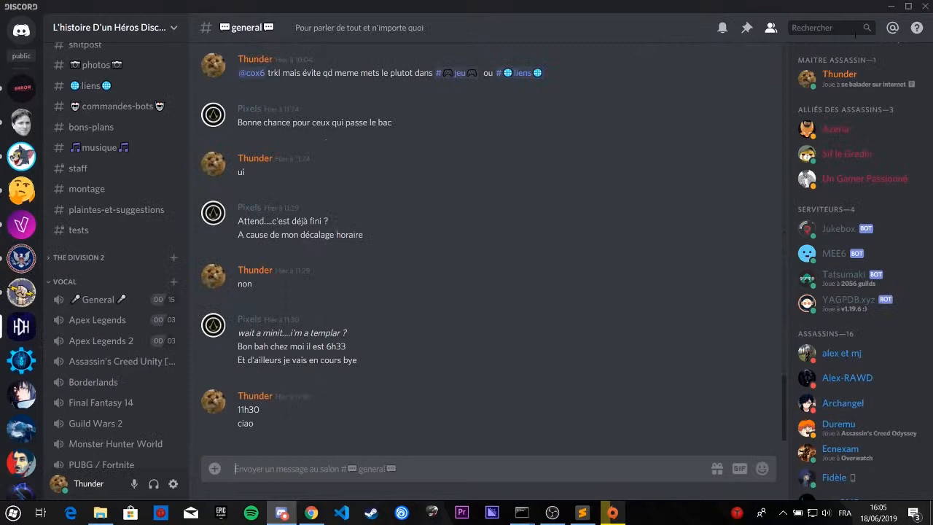
click(876, 75)
click(698, 98)
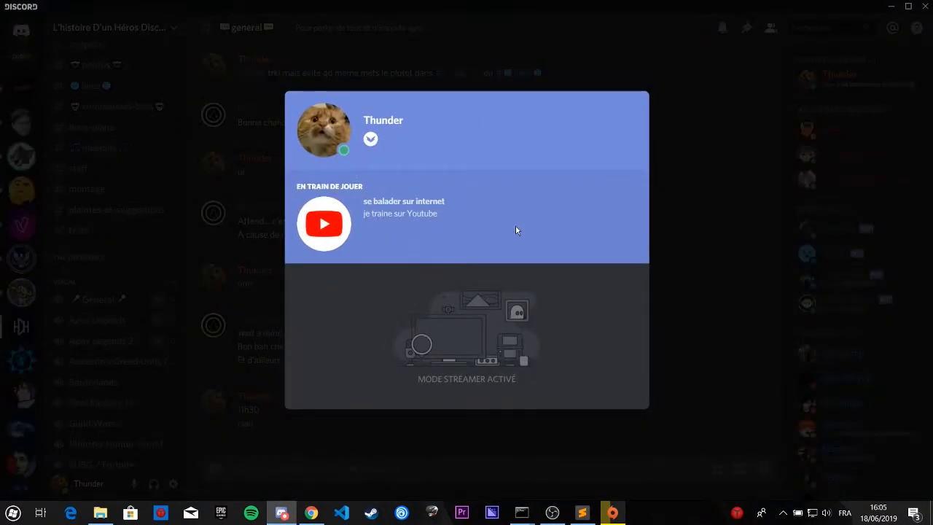
click(891, 6)
drag(137, 161, 147, 162)
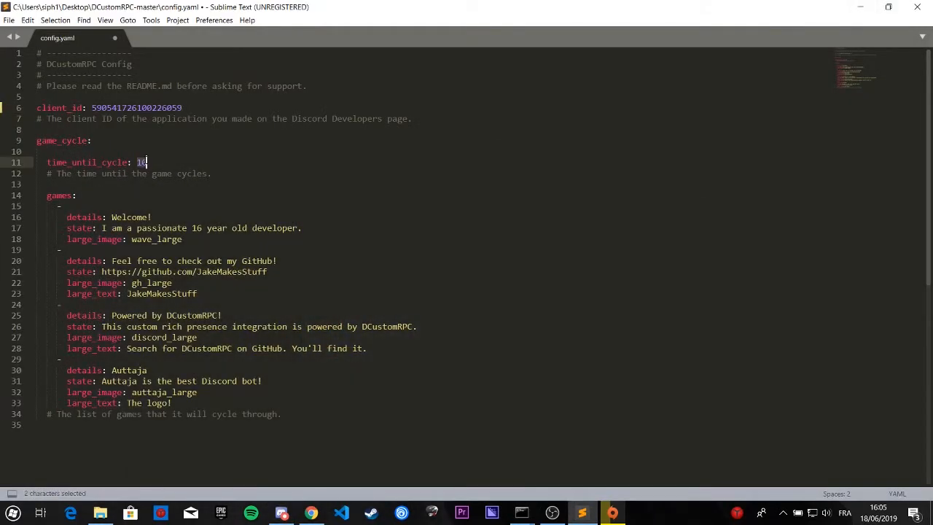
text(60)
Step: Check the presence shown on the Discord profile, then set the first game's details to "Borderlands 2" in config.yaml in Sublime Text
click(288, 512)
drag(112, 217, 152, 217)
click(281, 513)
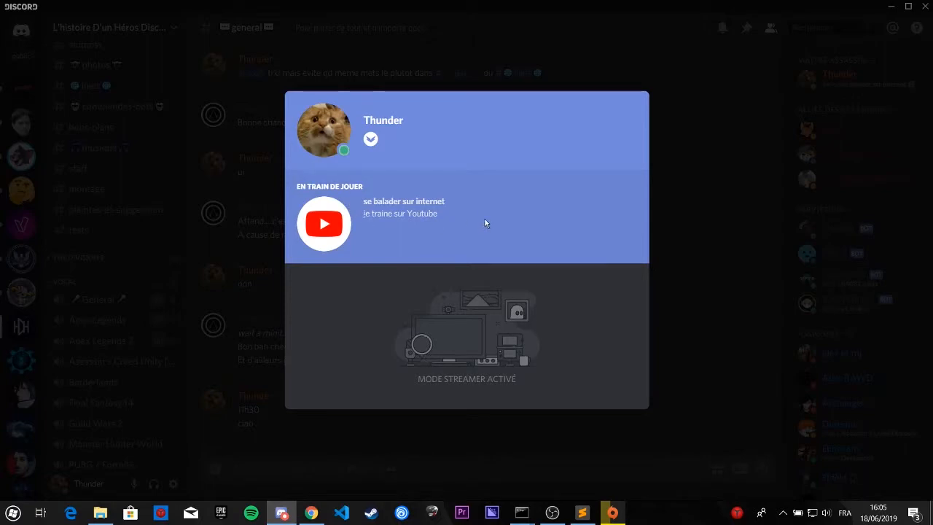
click(582, 511)
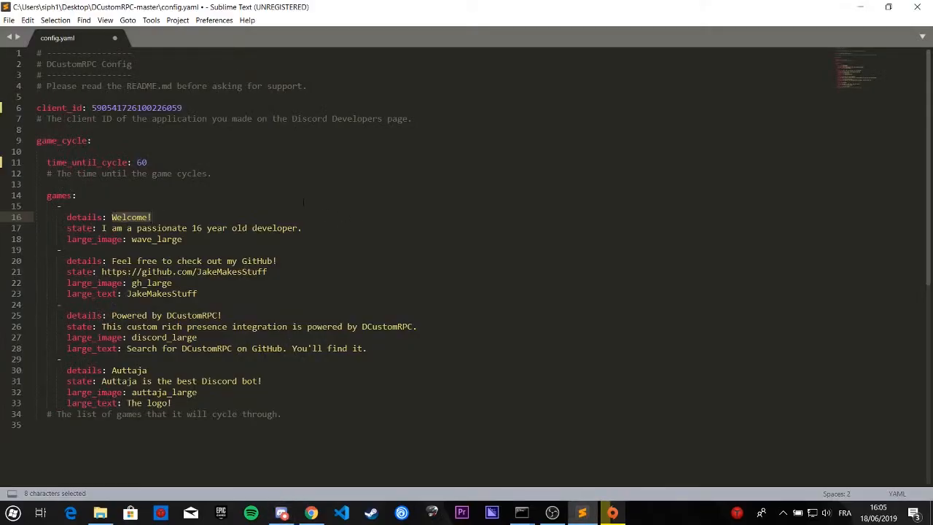
text(Borderlands 2)
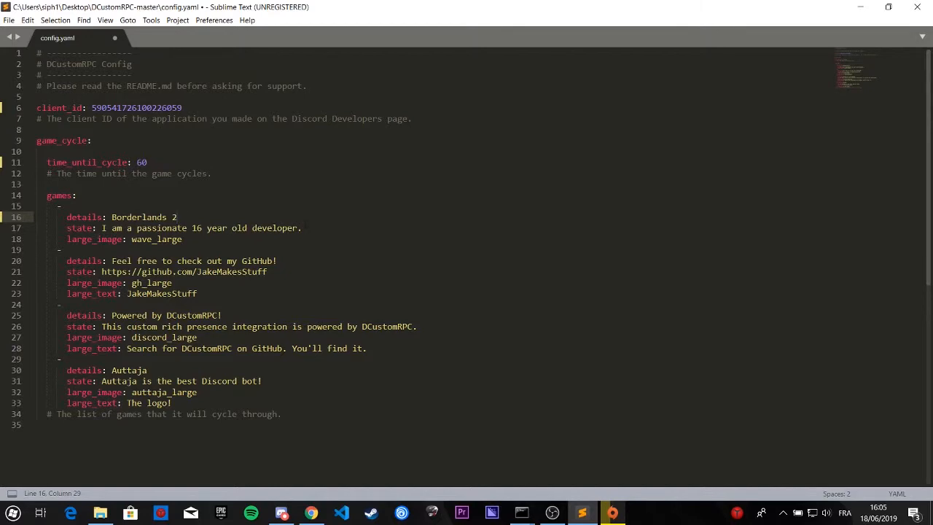
Step: Examine the explanations of the state, image and text options in the DCustomRPC README on GitHub in Chrome
drag(302, 228, 105, 228)
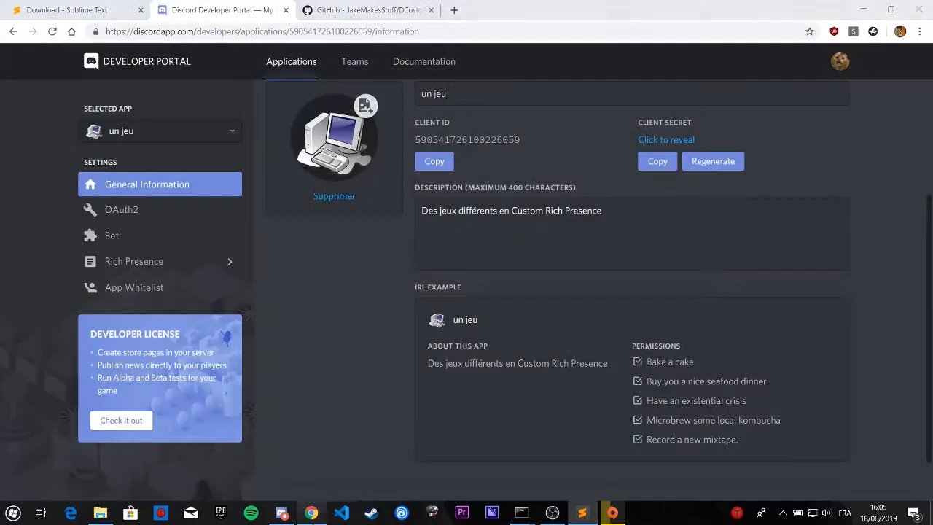
key(alt+Tab)
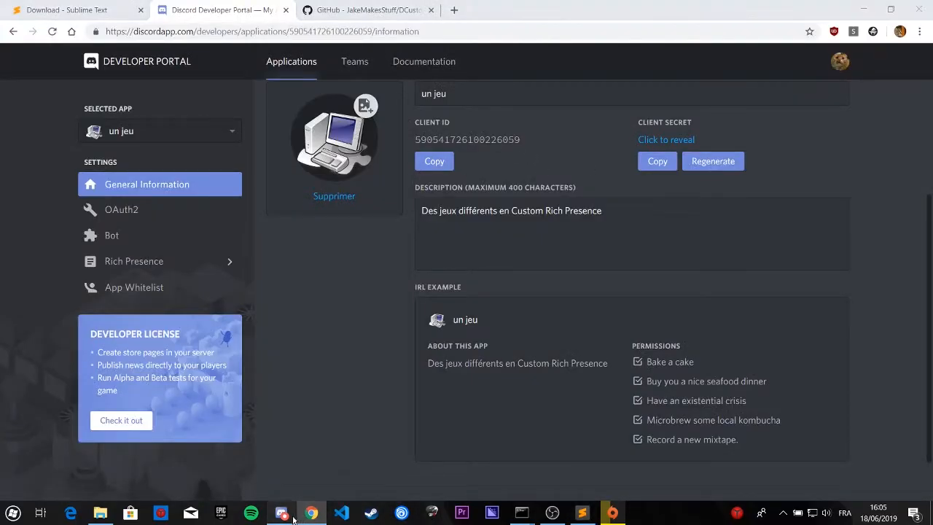
key(alt+Tab)
click(311, 512)
click(358, 9)
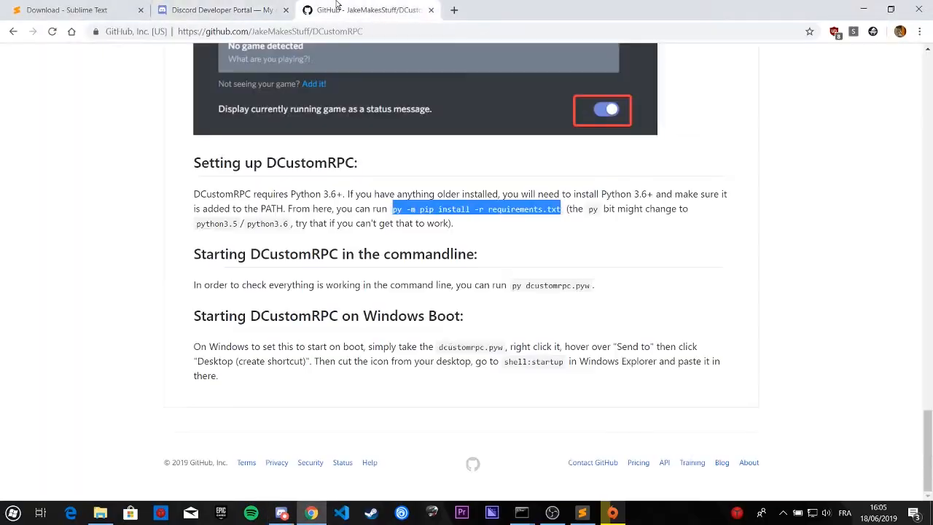
scroll(430, 295, up, 10)
scroll(431, 296, up, 8)
scroll(342, 262, down, 4)
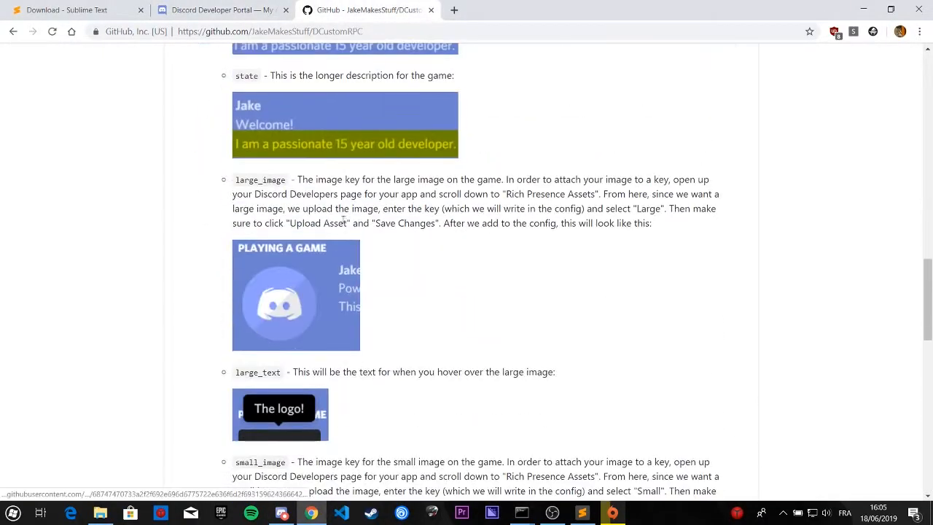
scroll(254, 226, up, 1)
scroll(269, 223, down, 5)
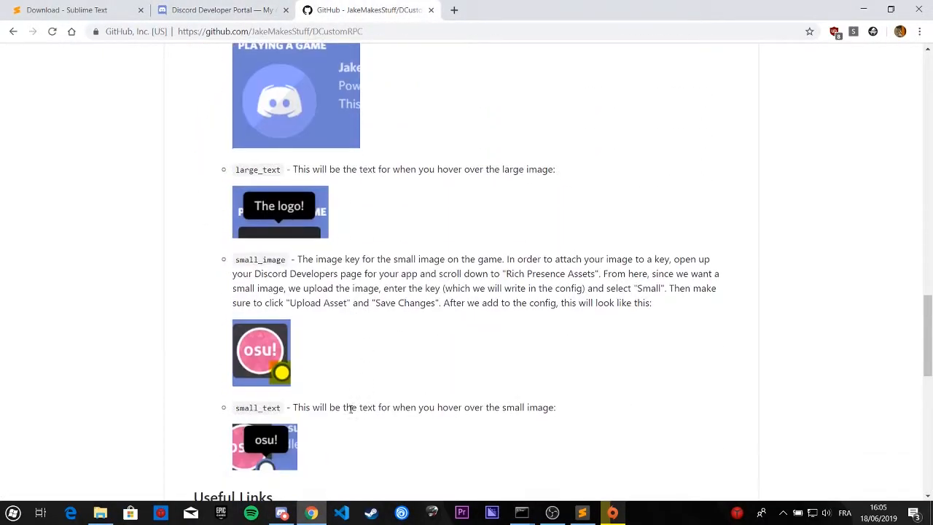
Step: Return to config.yaml in Sublime Text and set the first game's state to "Farm les boss"
click(287, 512)
click(582, 512)
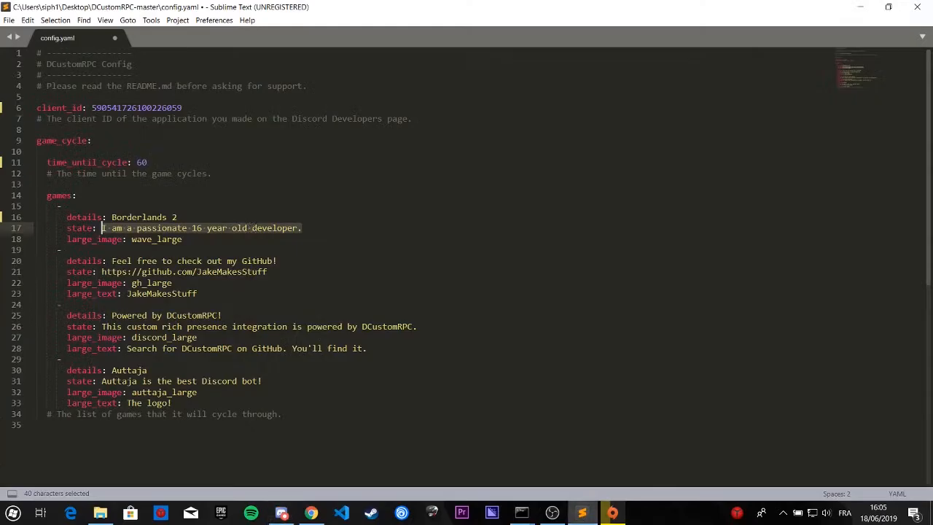
text(Far)
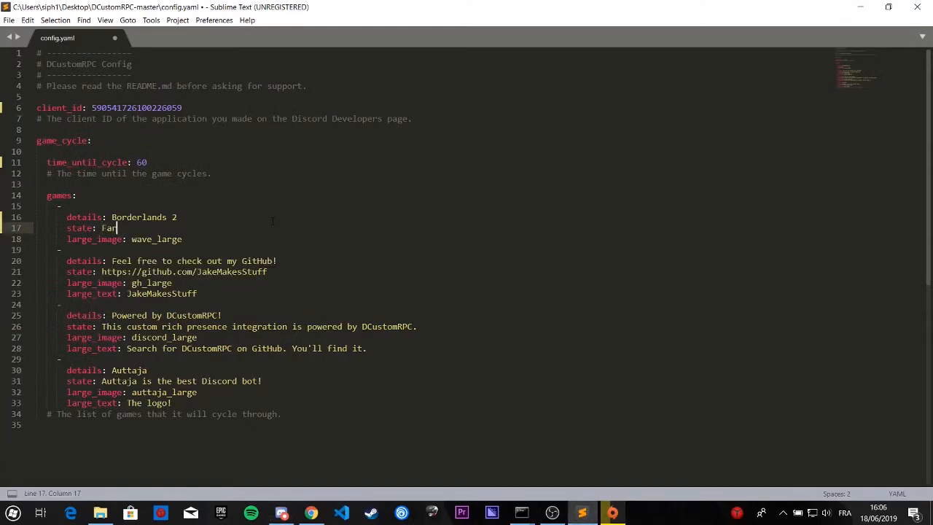
text(m les boss)
Step: Look up the image key names among the application's Rich Presence art assets in the Discord Developer Portal in Chrome
click(188, 238)
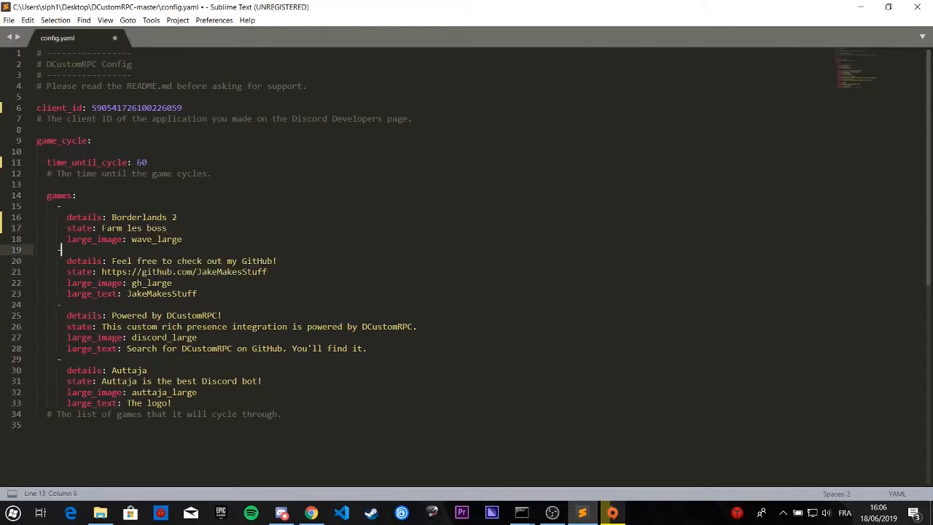
drag(182, 239, 131, 239)
click(312, 512)
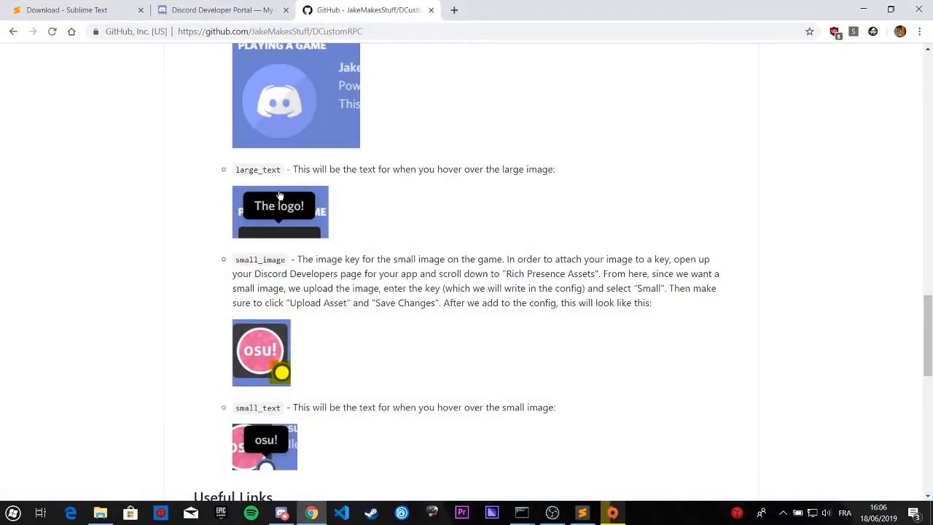
click(281, 513)
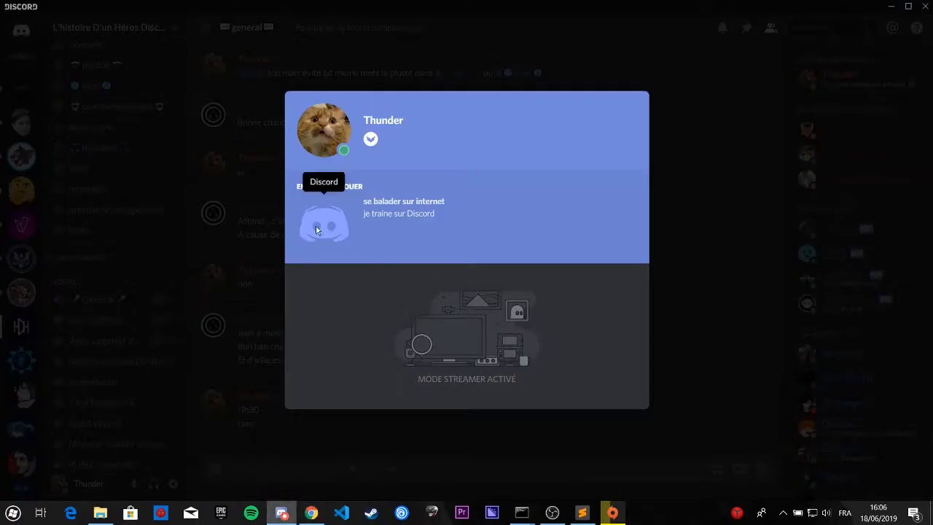
click(311, 512)
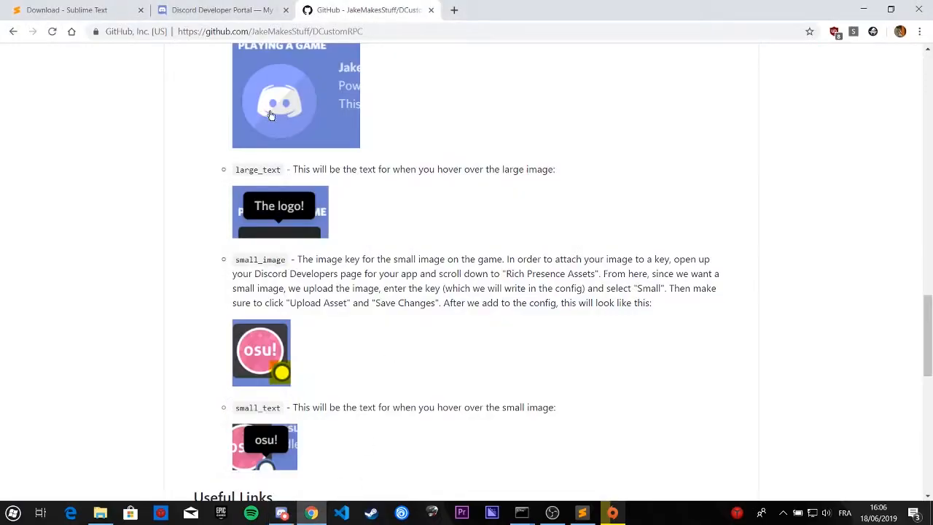
click(232, 9)
click(134, 261)
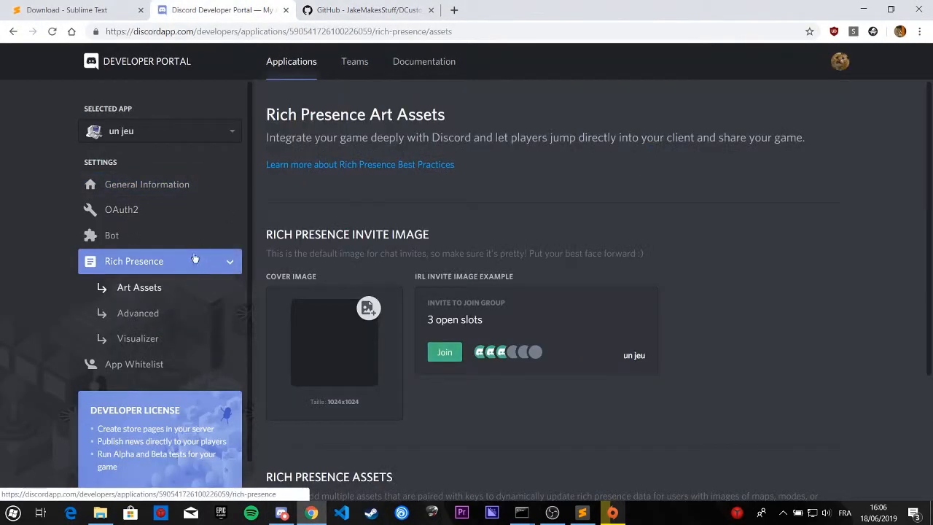
scroll(721, 493, down, 2)
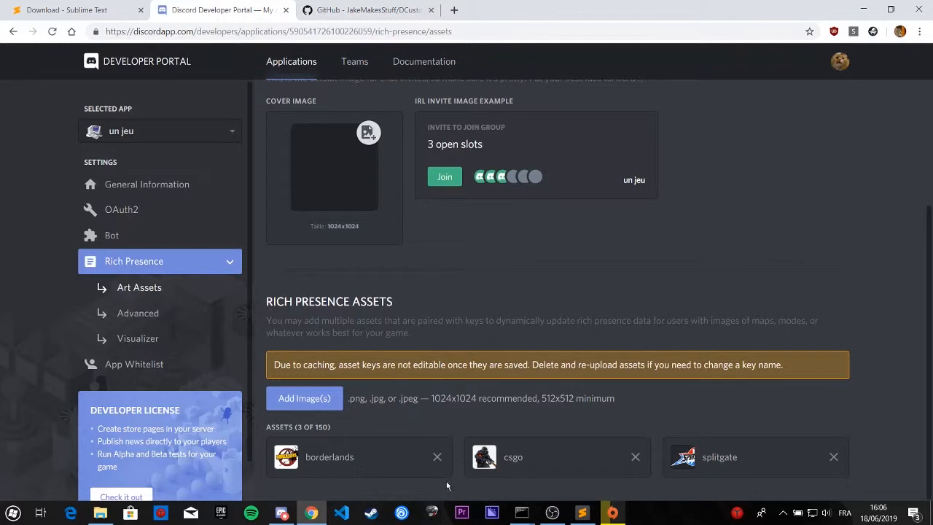
Step: Switch back to config.yaml in Sublime Text and set the first game's large_image to lowercase "borderlands"
click(582, 512)
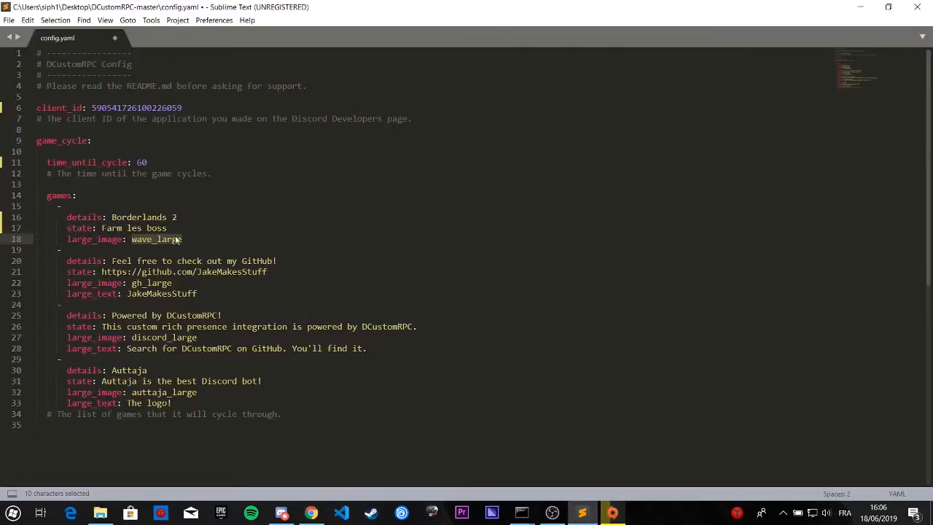
text(border)
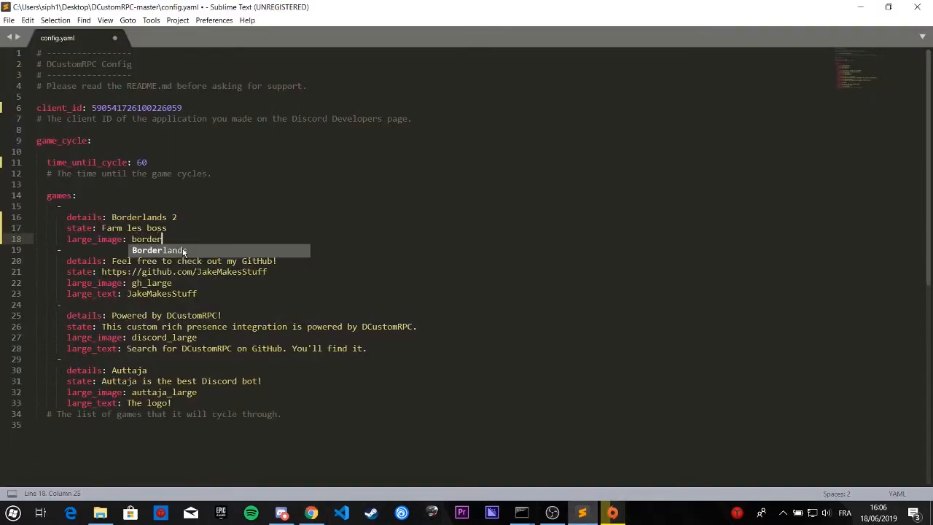
text(lands)
key(Return)
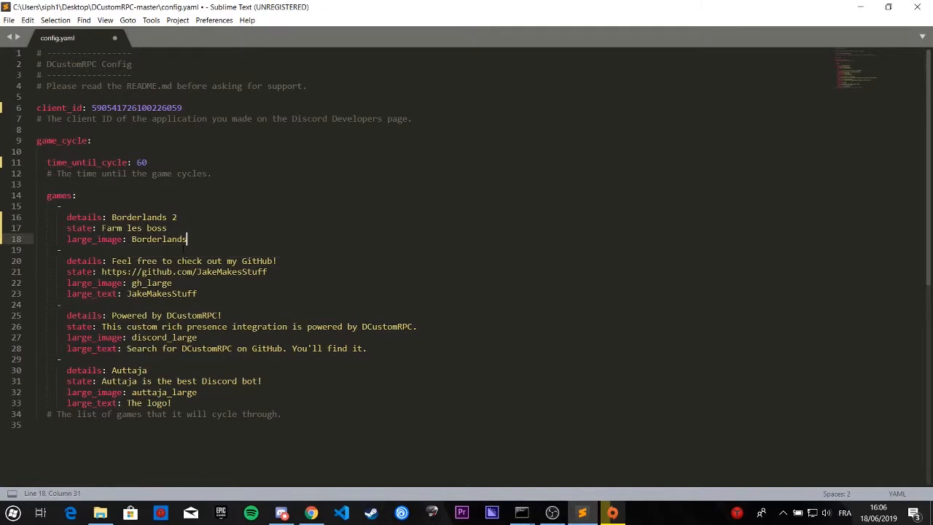
key(ctrl+z)
Step: Add a large_text line with the value "Borderlands 2" below the first game's large_image
key(Return)
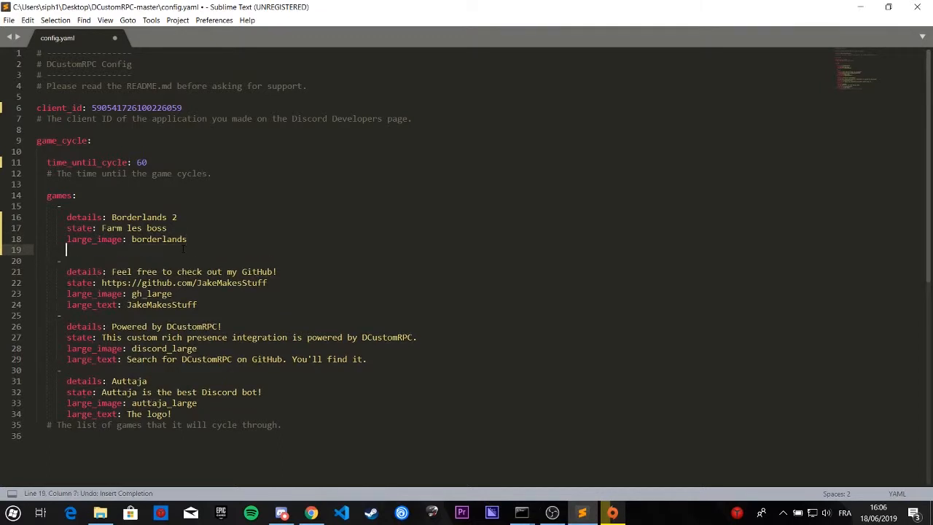
text(large)
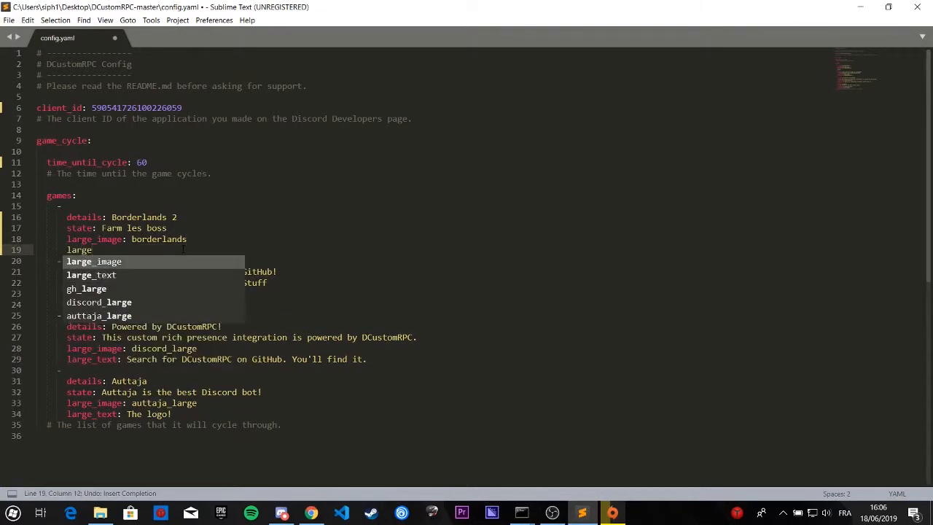
click(281, 513)
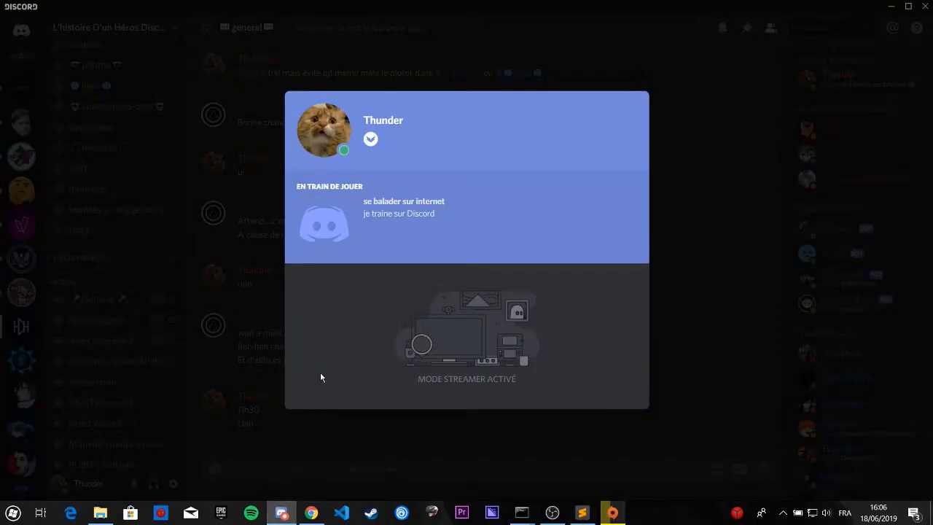
click(312, 512)
click(582, 513)
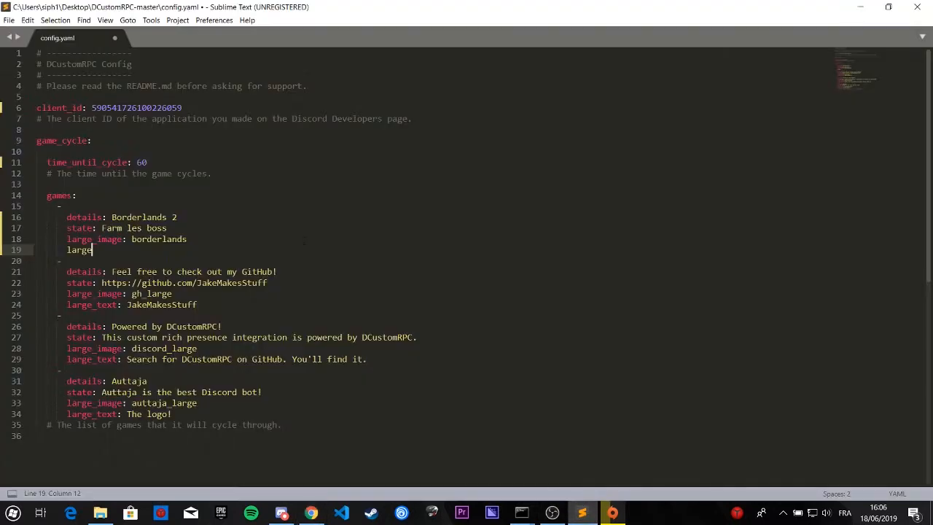
text(_tex)
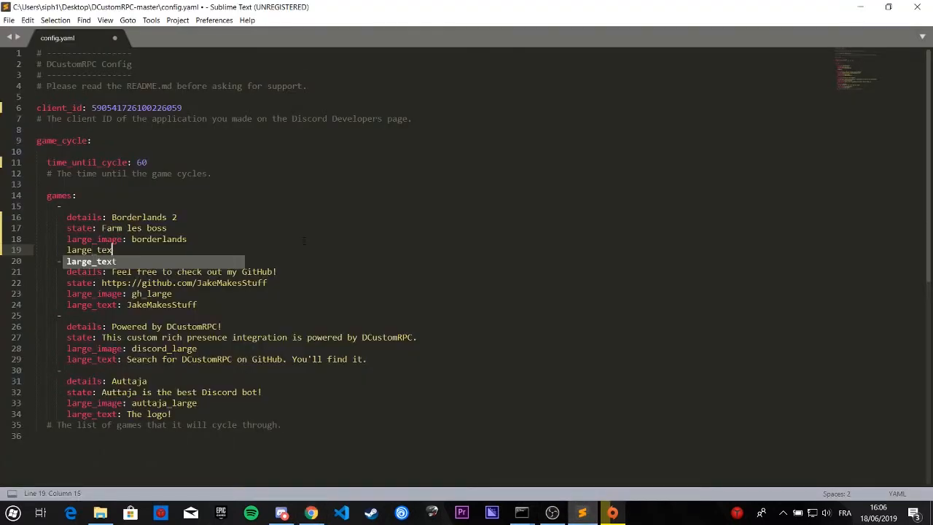
text(t: )
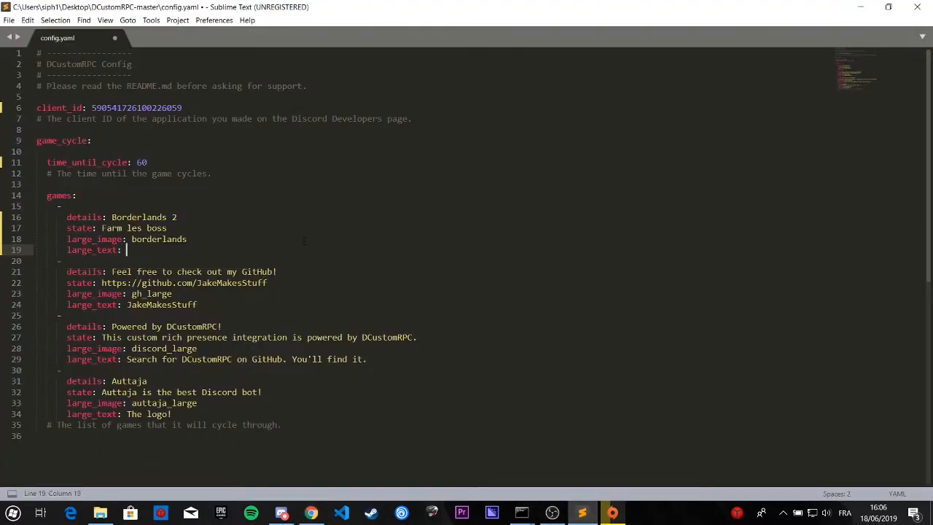
text(Borderlands 0)
key(BackSpace)
text(2)
mouse_move(278, 516)
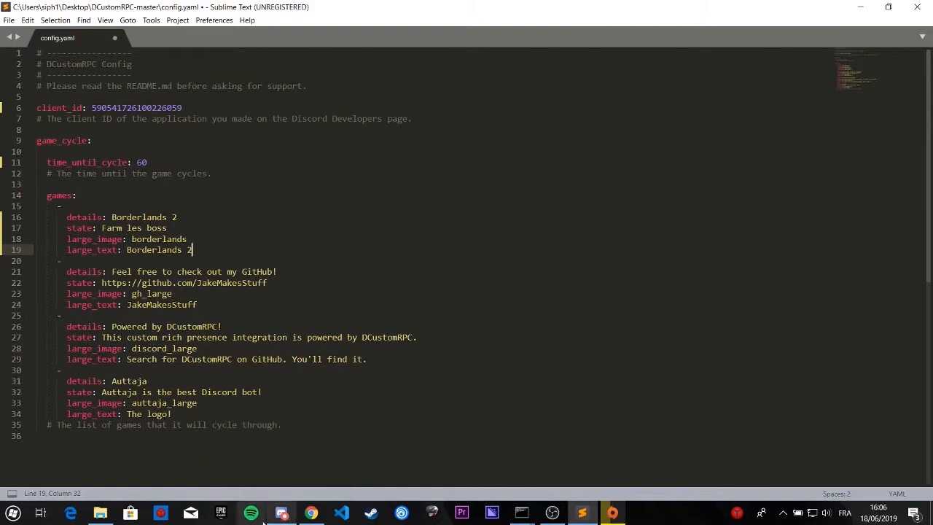
click(277, 514)
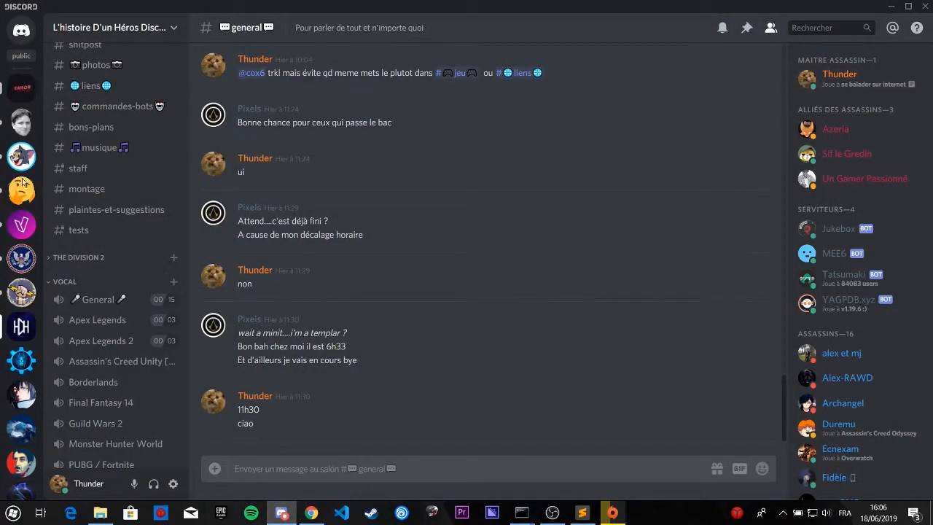
scroll(25, 223, down, 1)
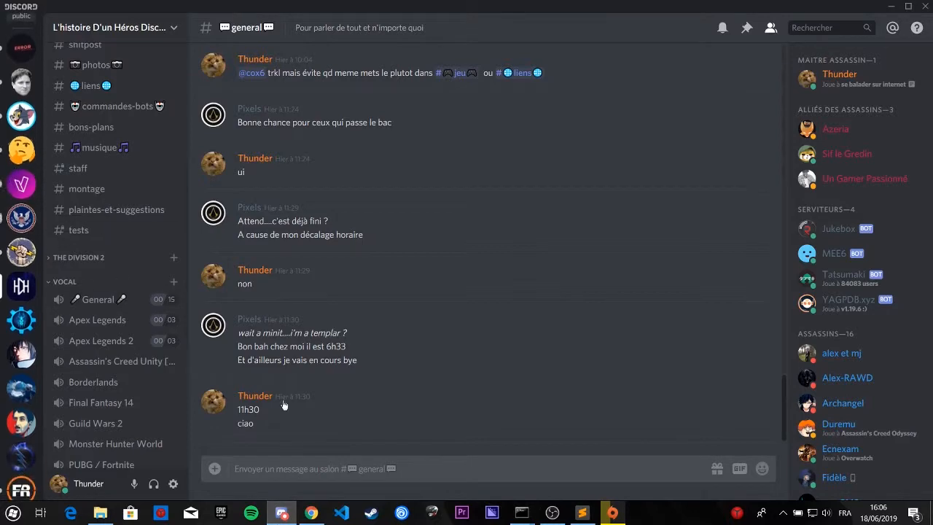
click(281, 513)
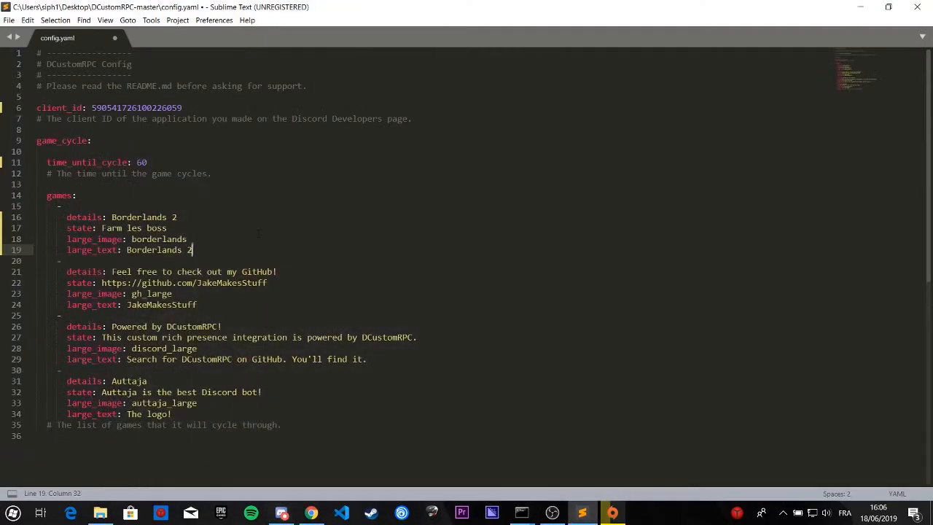
Step: Add empty small_image and small_text keys below the first game's large_text line
key(Return)
text(smal)
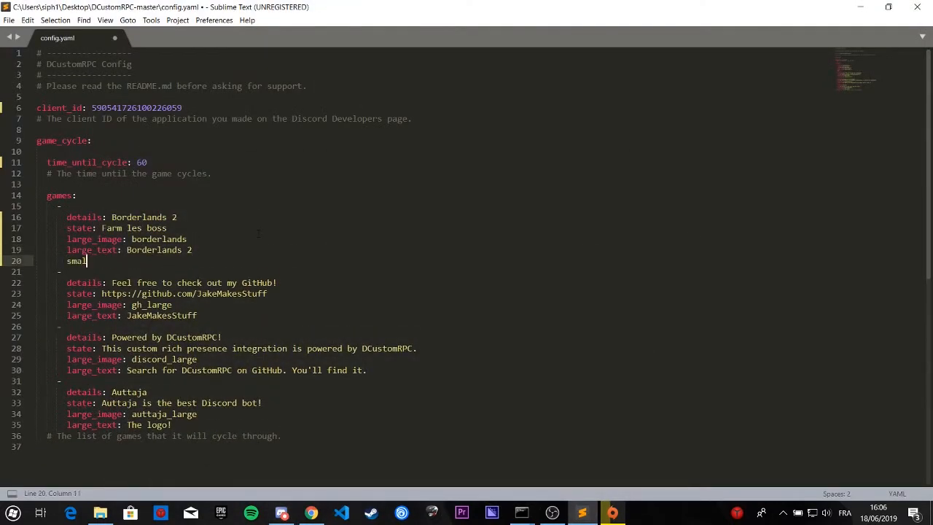
text(l_image:)
key(Return)
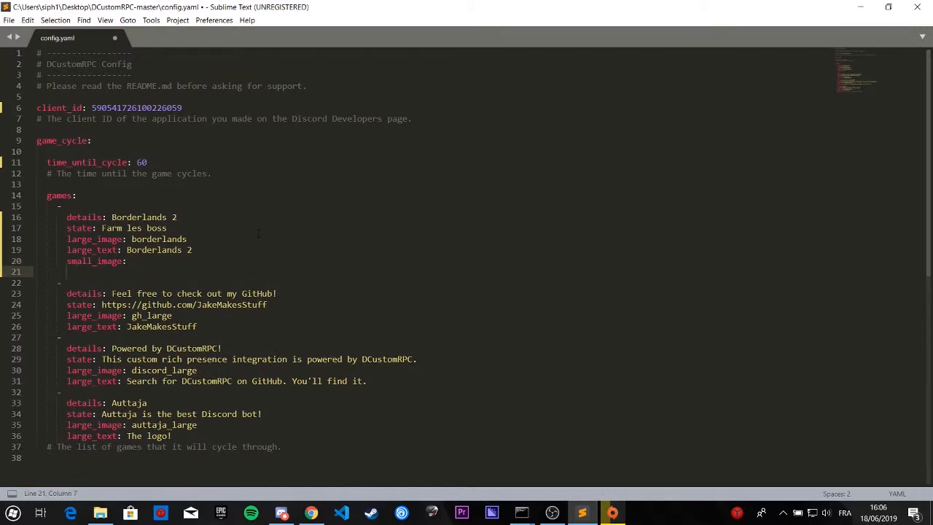
text(smal_tex)
key(BackSpace)
key(BackSpace)
key(BackSpace)
key(BackSpace)
text(l_text:)
Step: Remove the empty small_image and small_text lines from the first game
drag(137, 271, 11, 262)
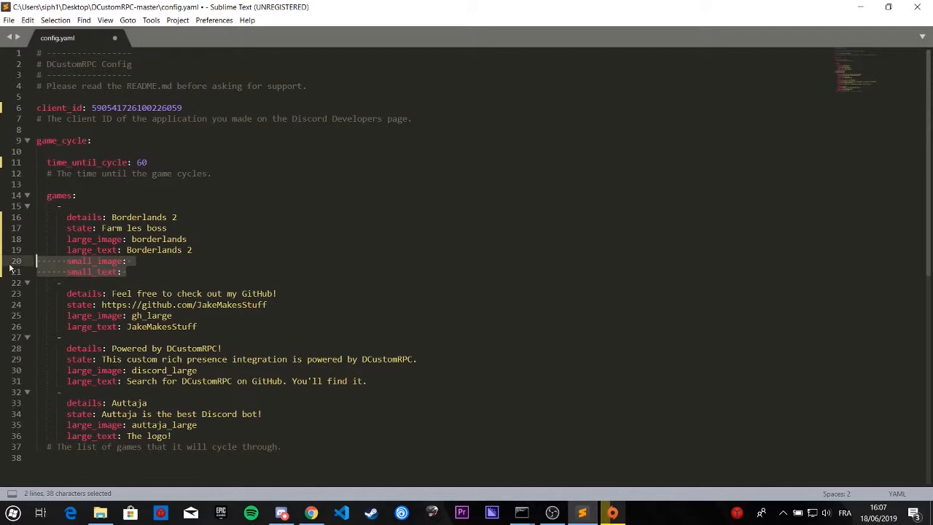
key(BackSpace)
key(BackSpace)
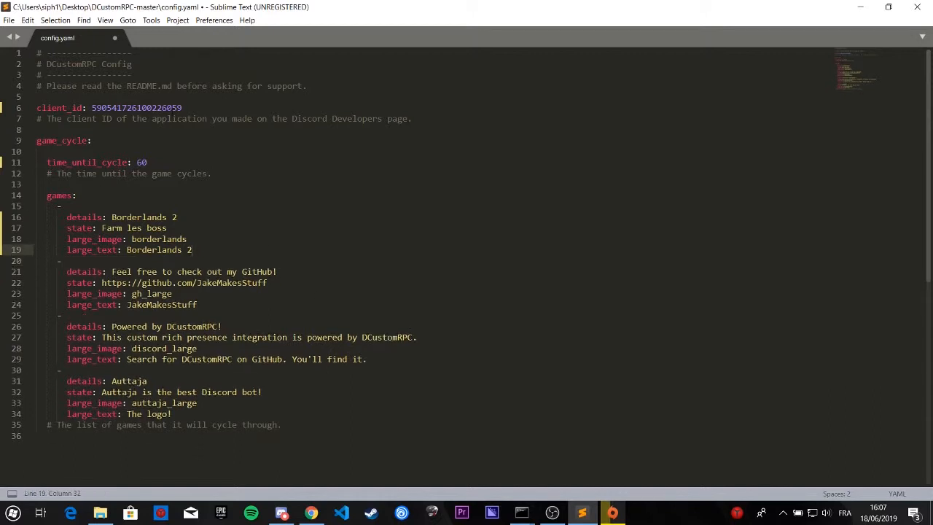
drag(306, 425, 37, 260)
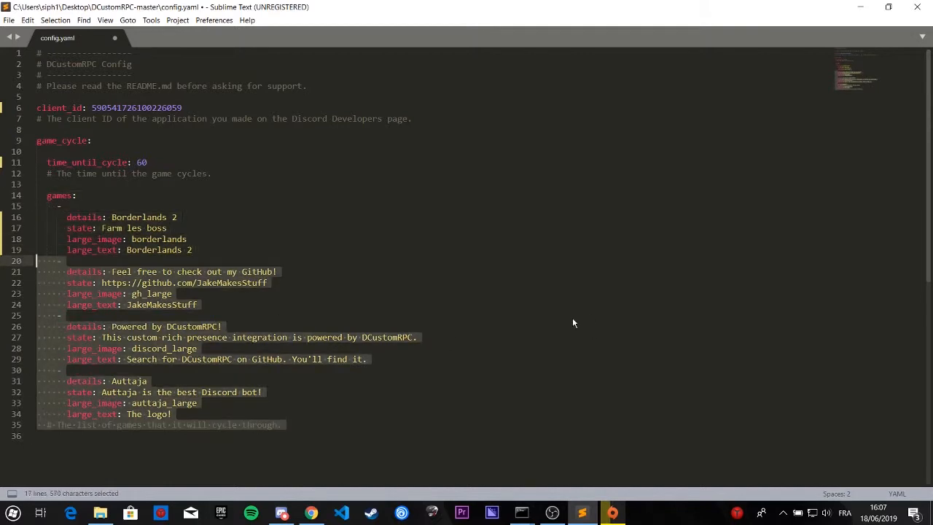
click(450, 318)
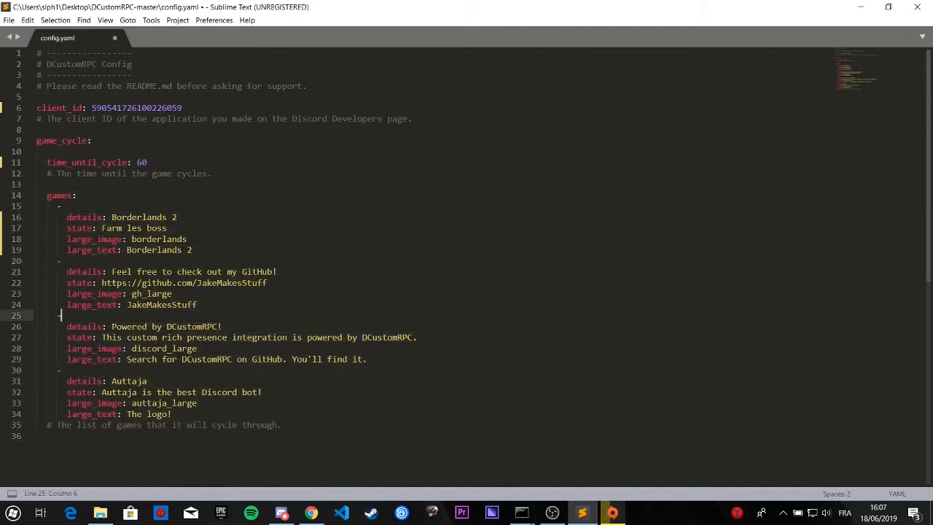
Step: Try adding another game entry with a dash and a details key below the Auttaja entry
click(173, 414)
key(Return)
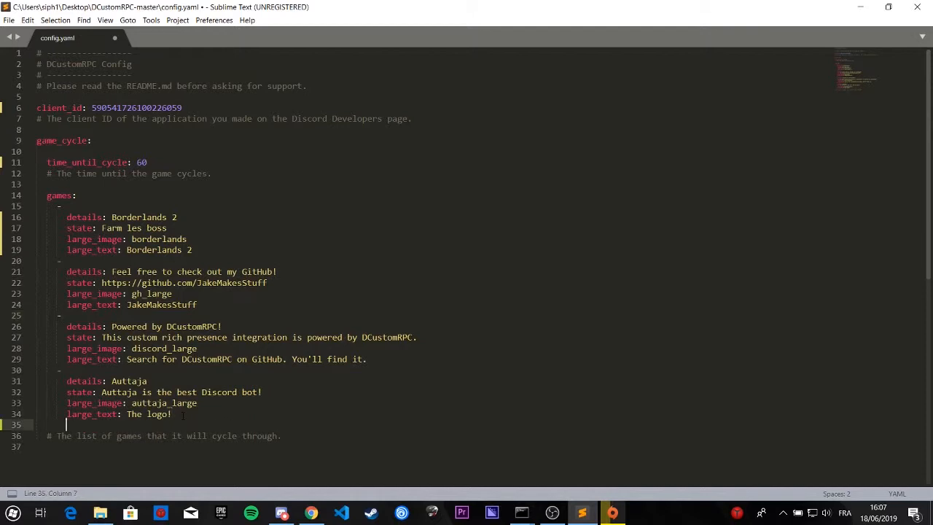
key(BackSpace)
key(Tab)
text(-)
key(Return)
key(Tab)
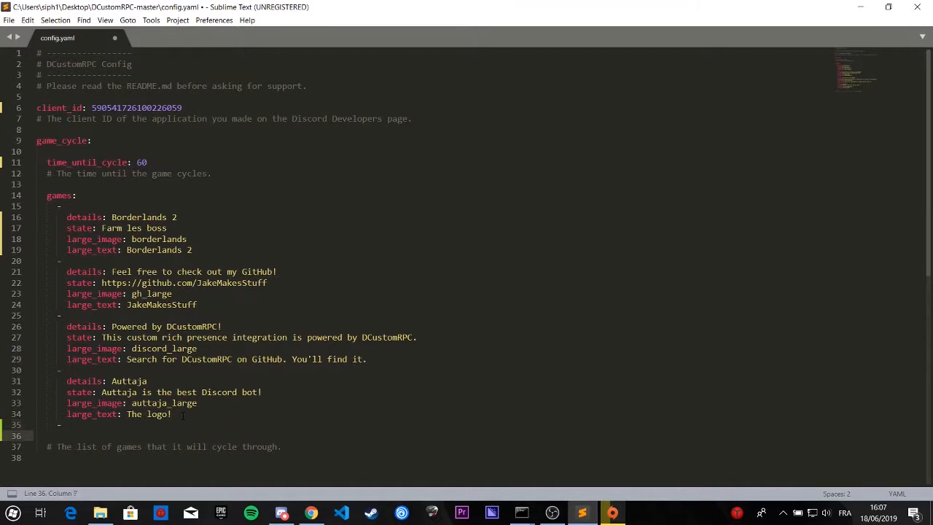
text(details:)
key(BackSpace)
key(BackSpace)
key(BackSpace)
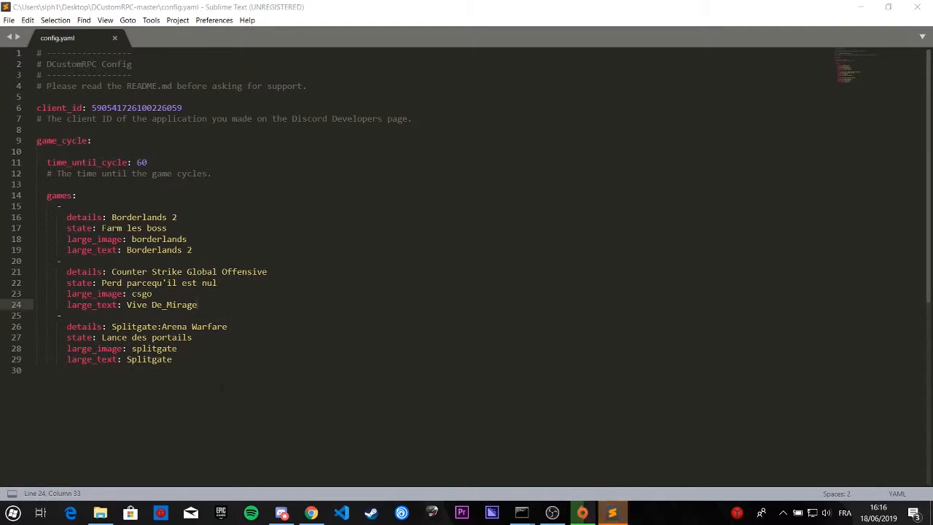
Step: Minimize config.yaml and switch to the Command Prompt window opened in the DCustomRPC-master folder
key(ctrl+a)
click(470, 287)
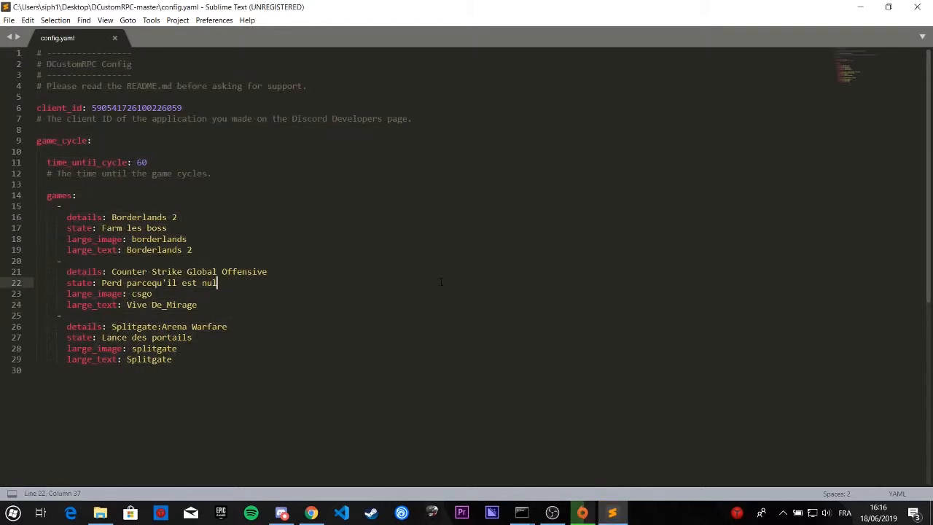
click(859, 5)
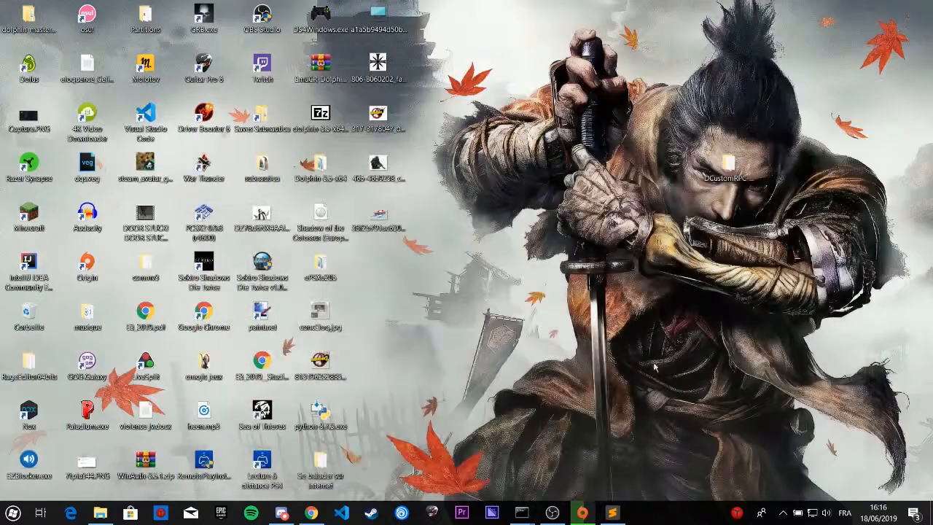
mouse_move(521, 513)
click(576, 474)
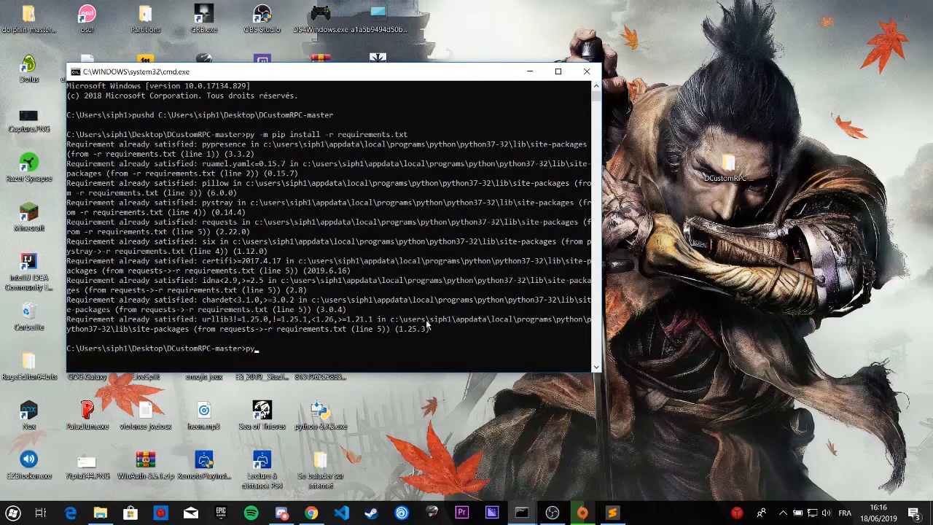
Step: Run "py dcustomrpc.pyw" from the DCustomRPC-master folder and move the console window aside on the desktop
text(py du)
text(ustomrpc.pyw)
key(Return)
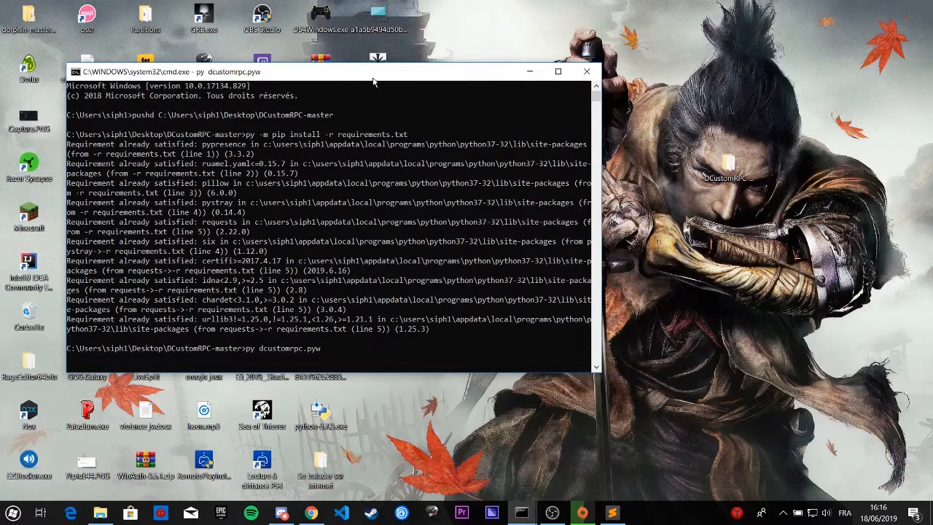
drag(320, 67, 664, 117)
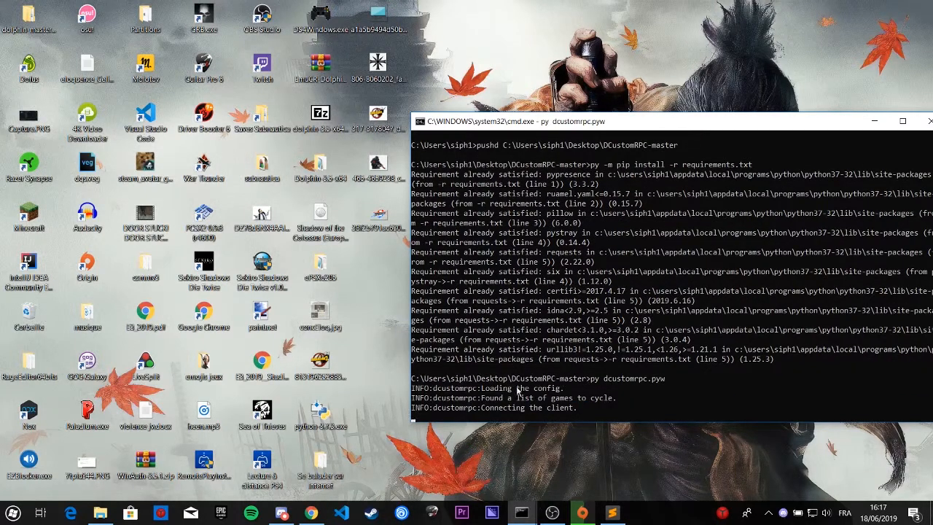
Step: Switch to Discord and close the extra Command Prompt window that is not the one running from DCustomRPC-master
click(282, 512)
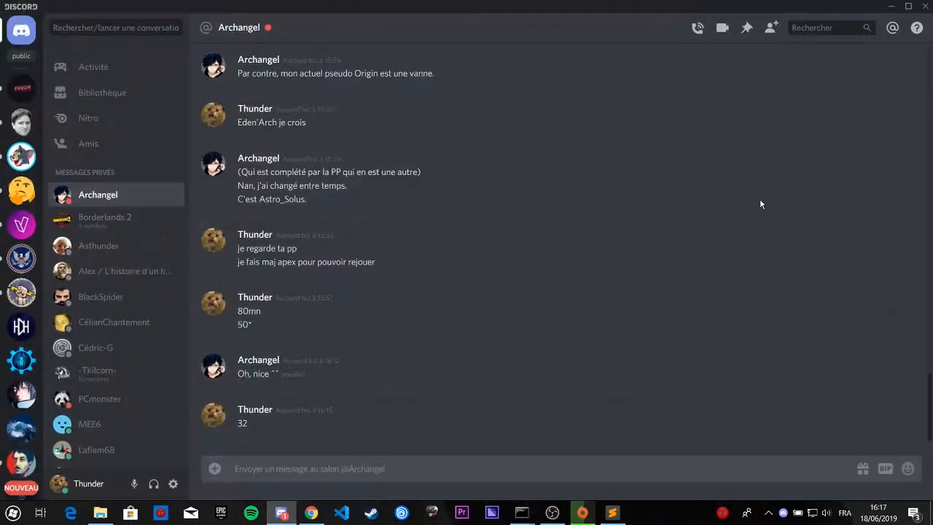
mouse_move(522, 513)
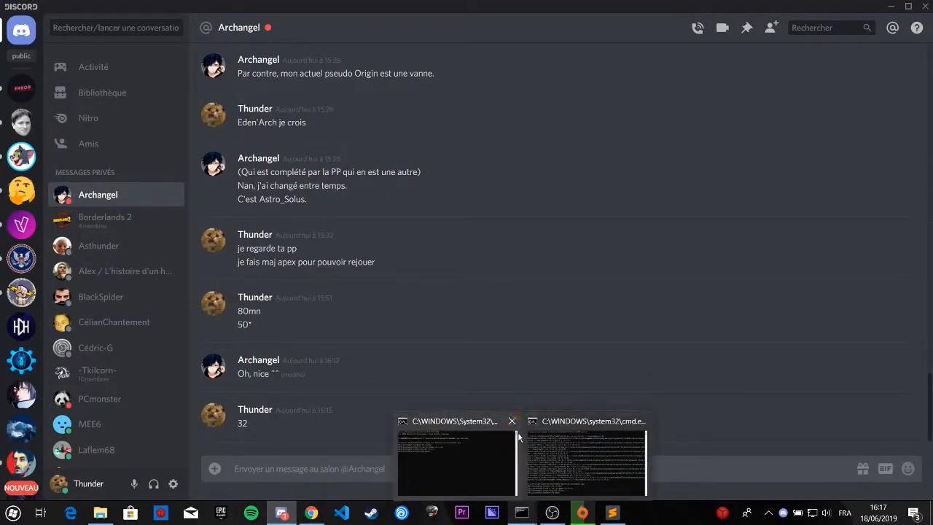
click(513, 420)
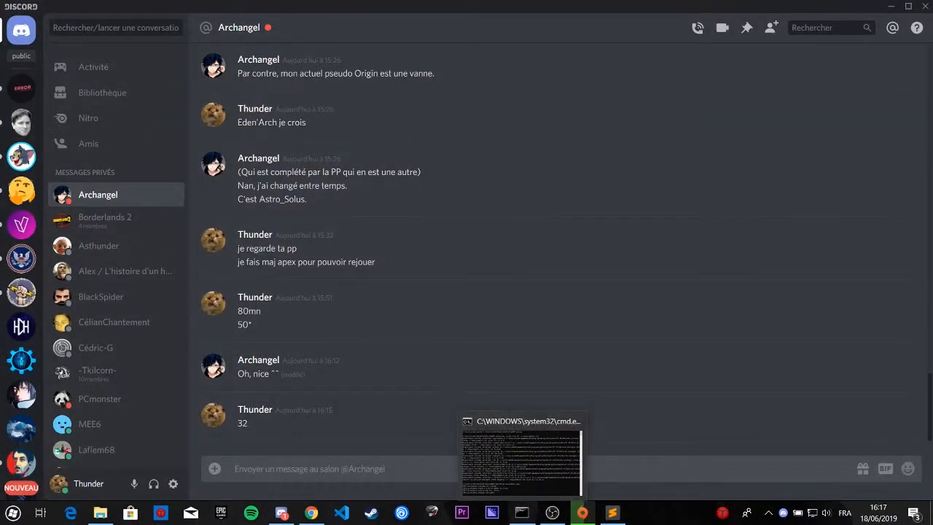
Step: Check the rich presence on your own full profile in the L'histoire D'un Héros server, and minimize Discord
click(21, 327)
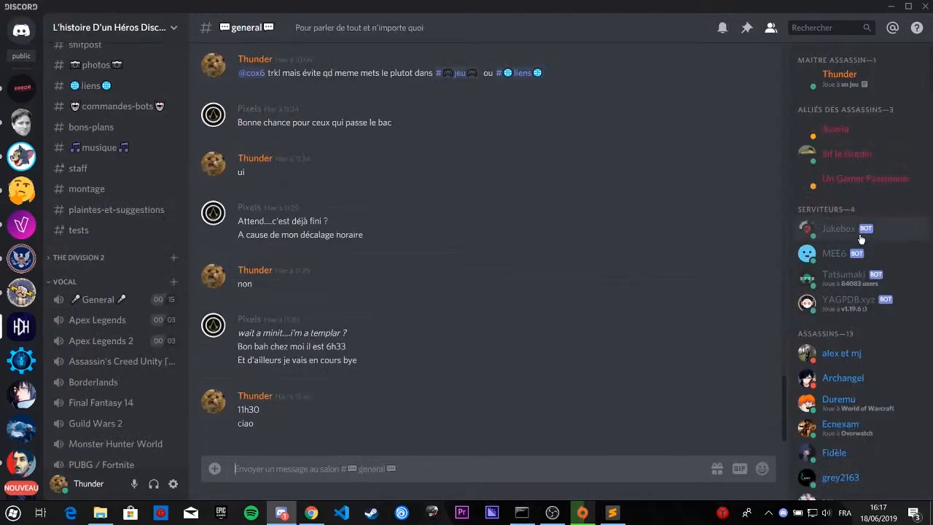
click(896, 77)
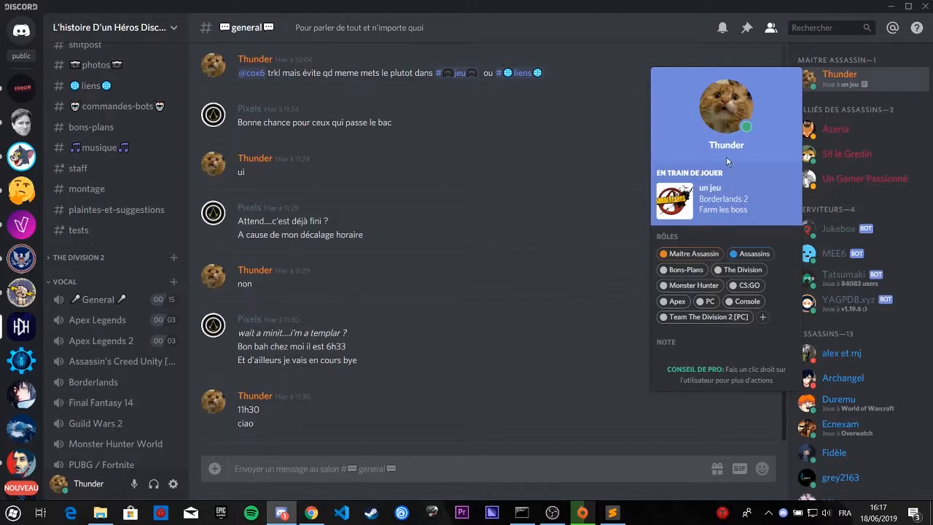
click(718, 109)
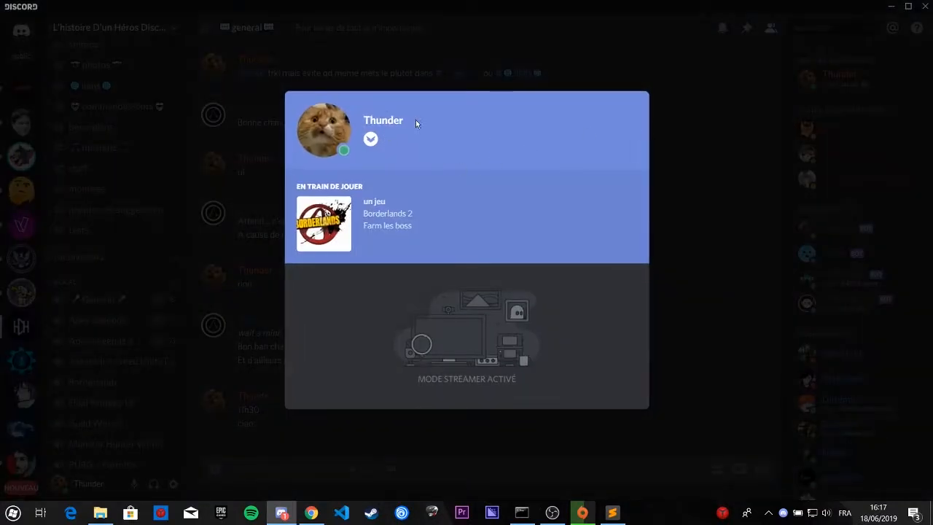
click(868, 174)
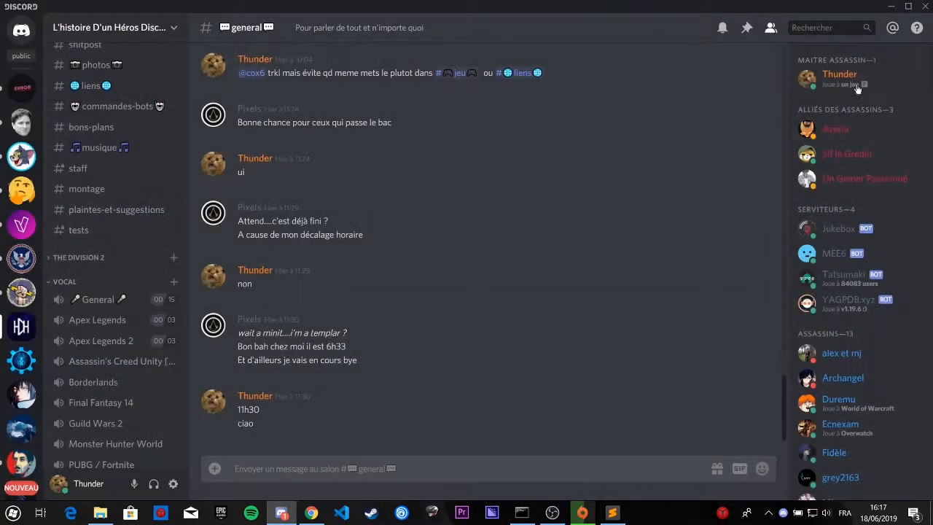
click(890, 6)
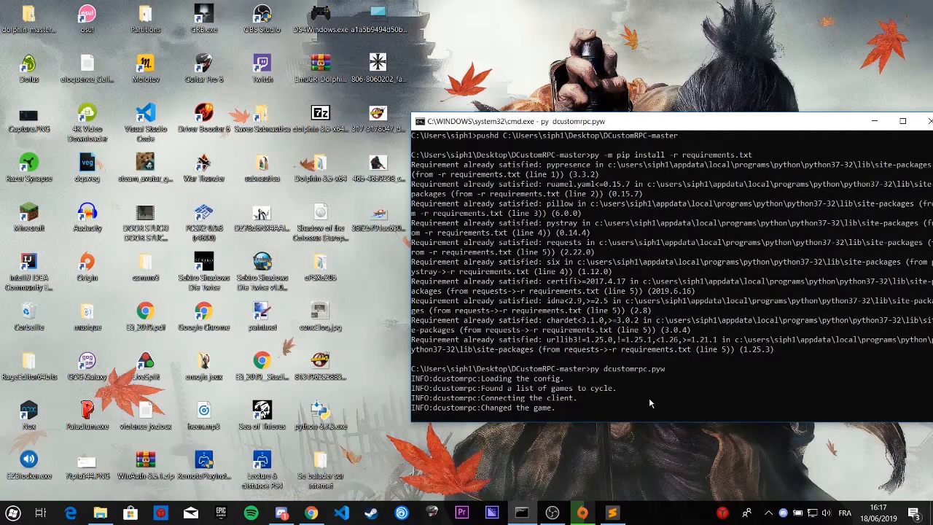
click(551, 513)
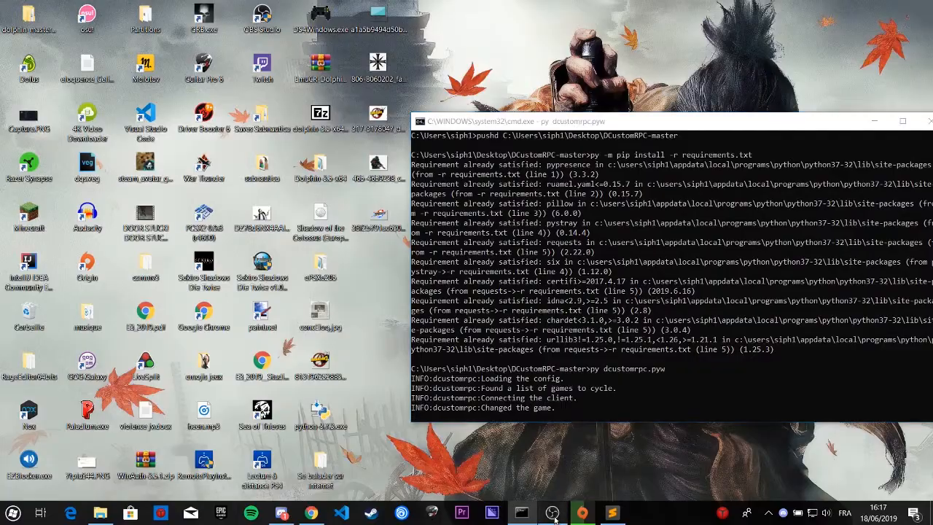